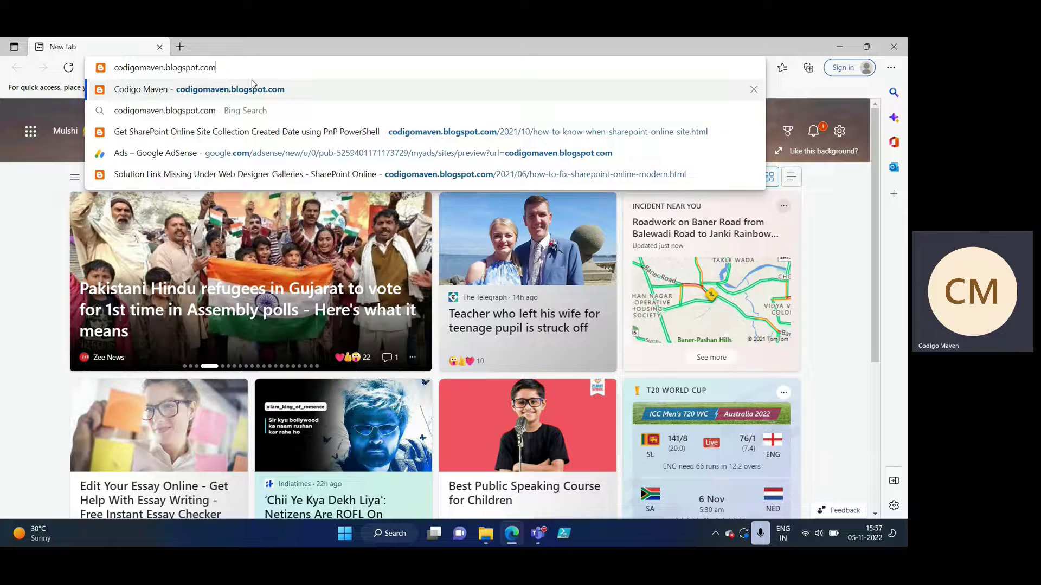
Open codigomaven.blogspot.com and go to the PowerShell steps in the article "Solution Link Missing Under Web Designer Galleries - SharePoint Online".
{"action": "left_click", "coordinate": [252, 89]}
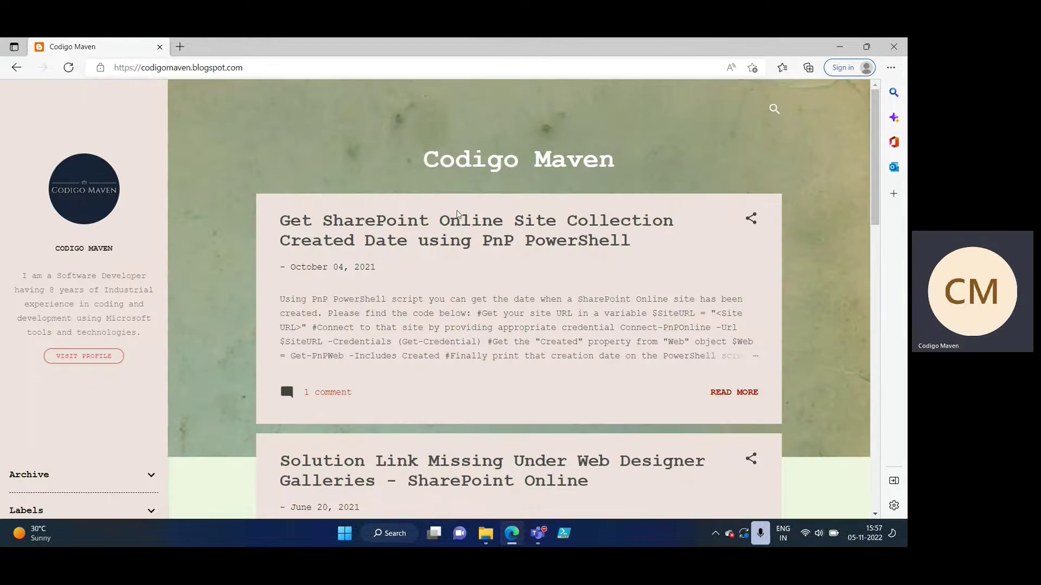
{"action": "left_click_drag", "start_coordinate": [872, 137], "coordinate": [874, 211]}
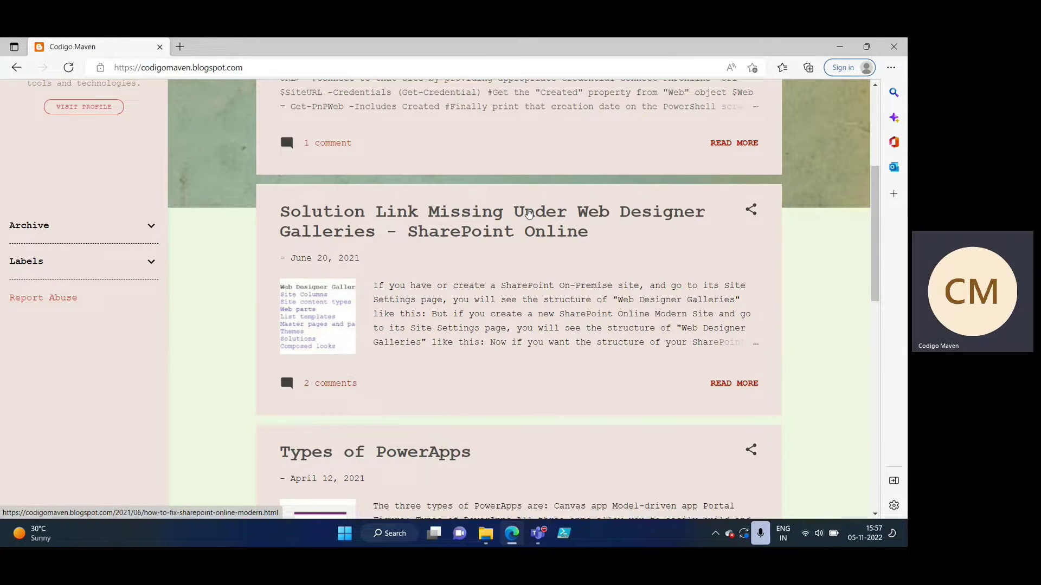
{"action": "left_click", "coordinate": [486, 233]}
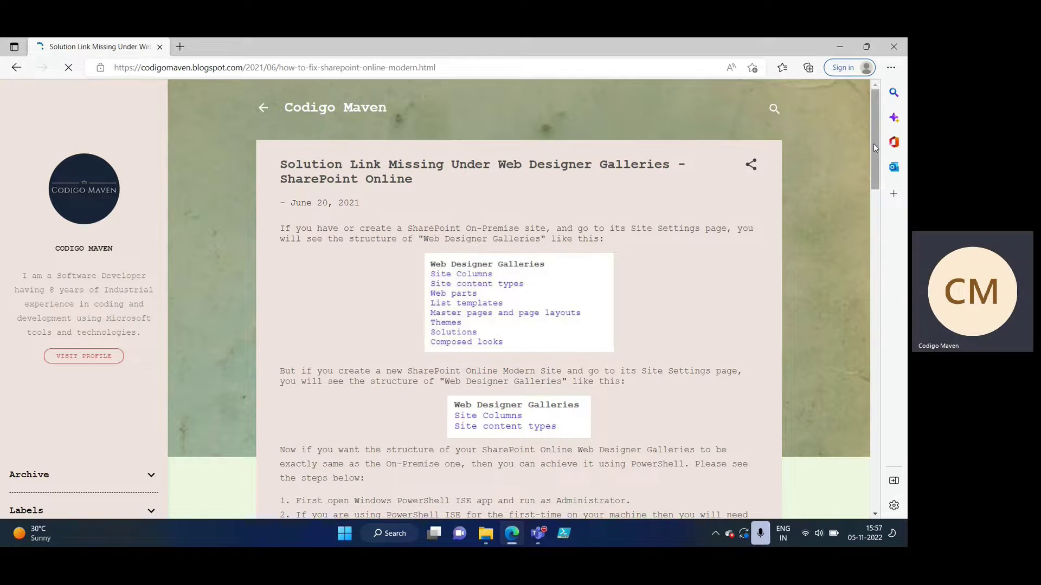
{"action": "left_click_drag", "start_coordinate": [873, 141], "coordinate": [873, 214]}
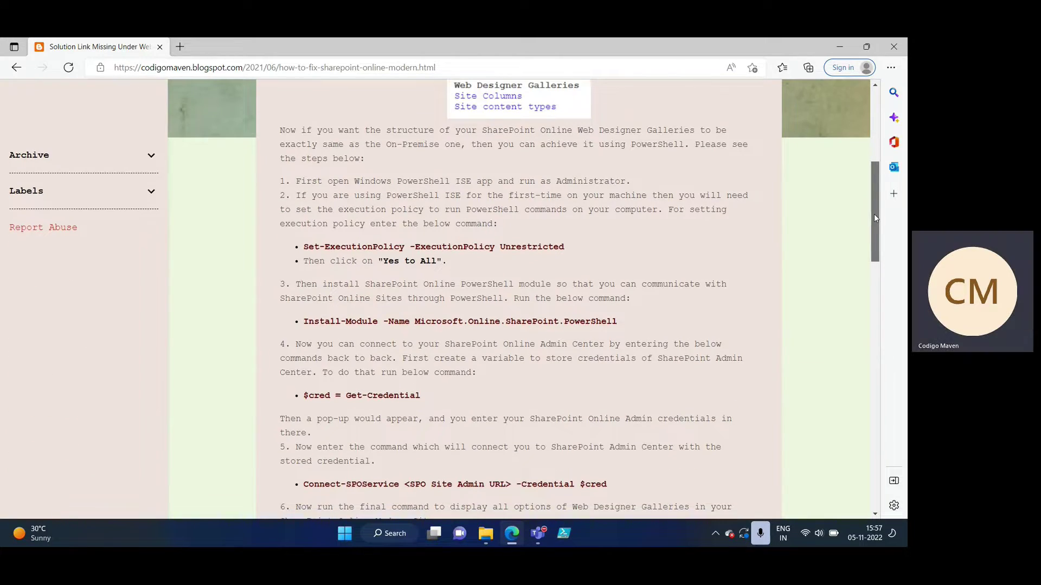
{"action": "left_click", "coordinate": [180, 47]}
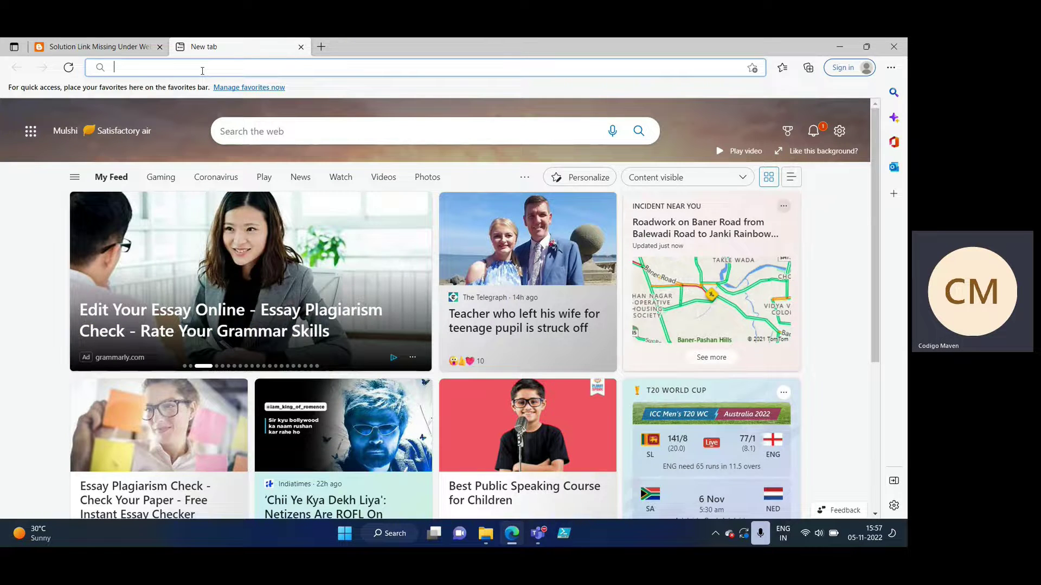
{"action": "type", "text": "https://comavsen.sharepoint.com"}
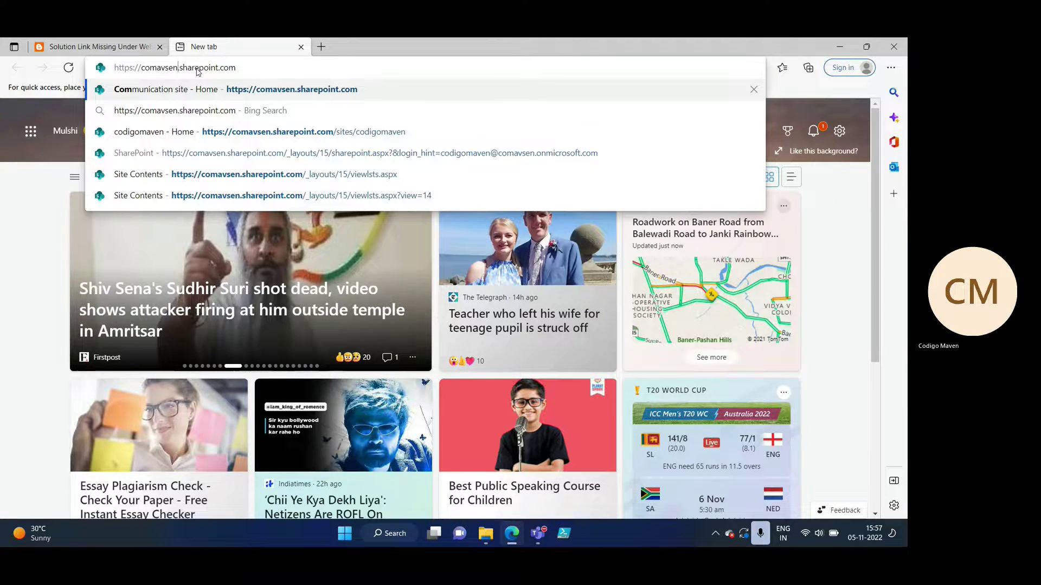
{"action": "key", "text": "Return"}
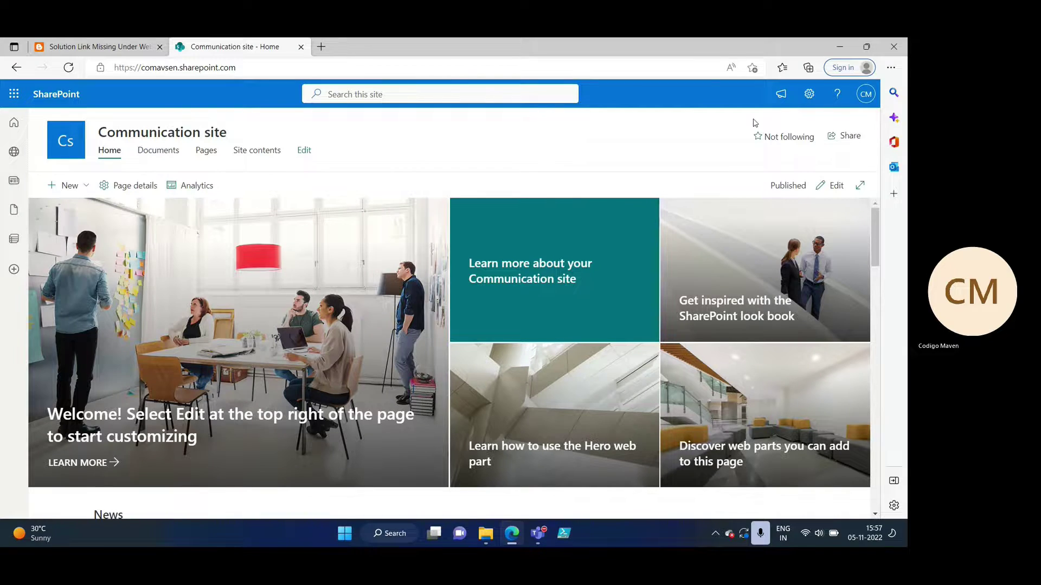
Go to the Communication site's contents and open its Site Settings page.
{"action": "left_click", "coordinate": [809, 95]}
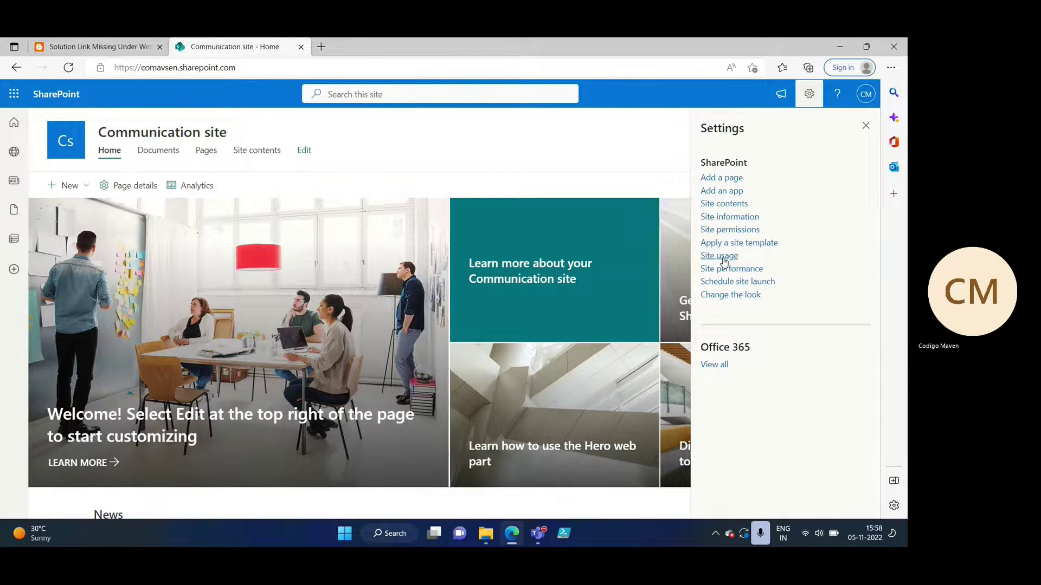
{"action": "left_click", "coordinate": [736, 208]}
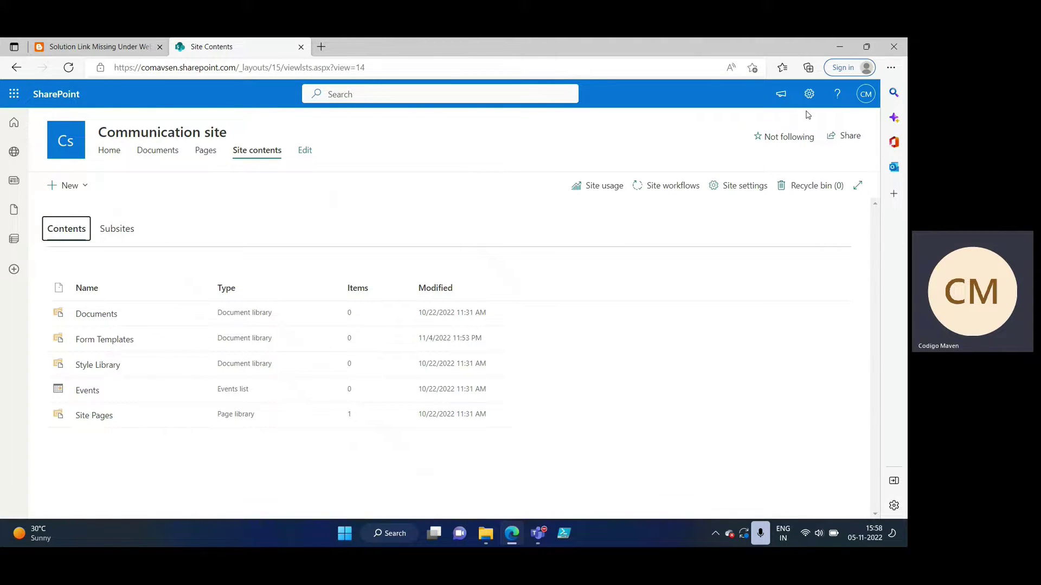
{"action": "left_click", "coordinate": [808, 94]}
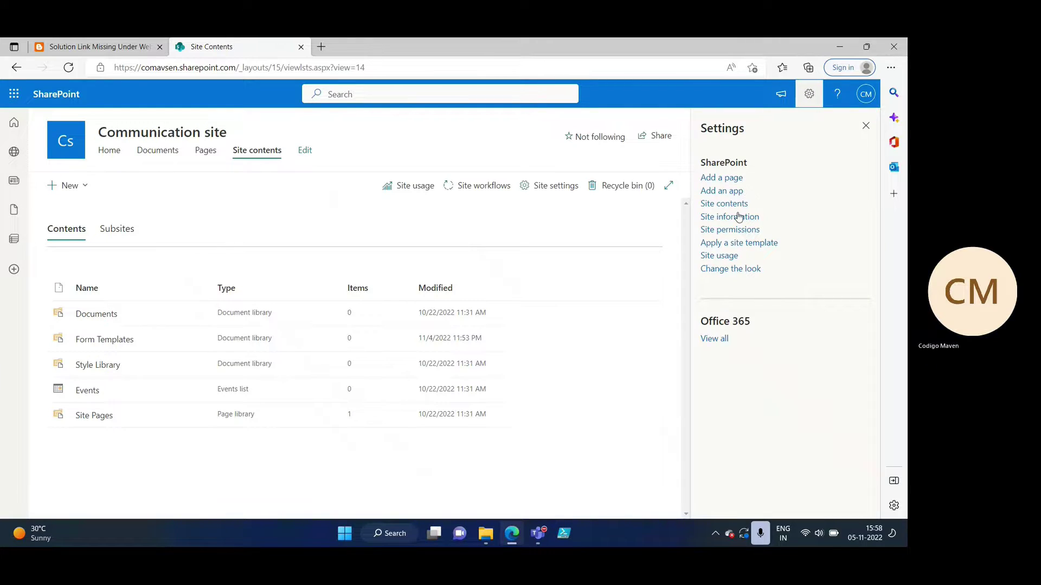
{"action": "left_click", "coordinate": [740, 209]}
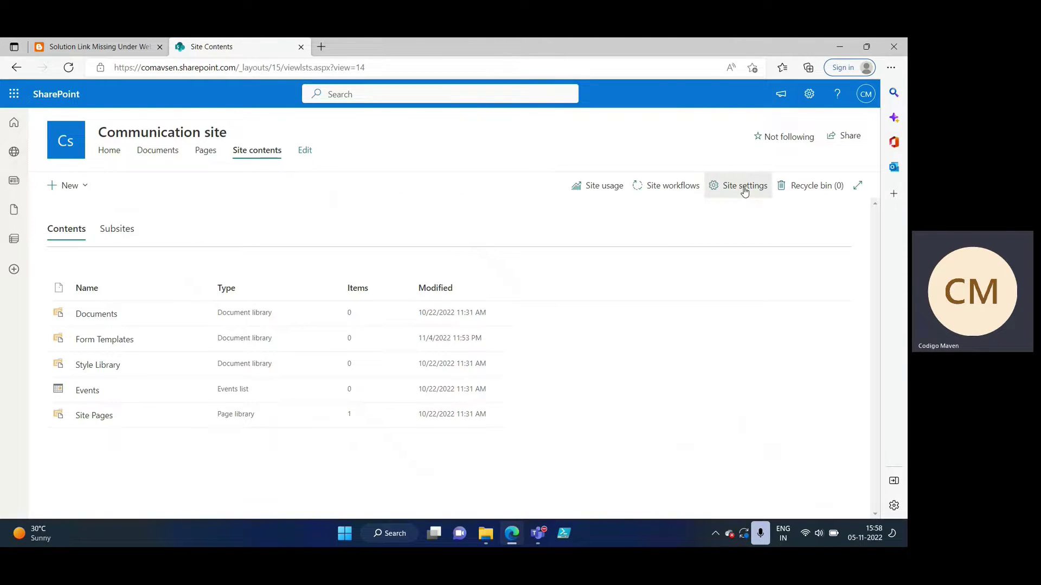
{"action": "left_click", "coordinate": [744, 187]}
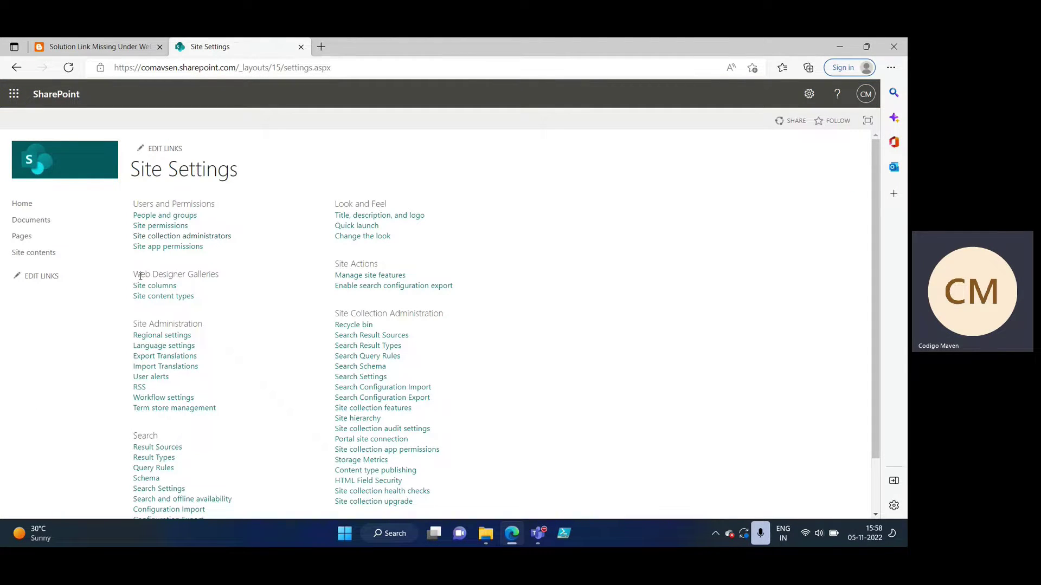
Examine the links under Web Designer Galleries and review the PowerShell instructions in the blog article.
{"action": "left_click_drag", "start_coordinate": [136, 276], "coordinate": [221, 279]}
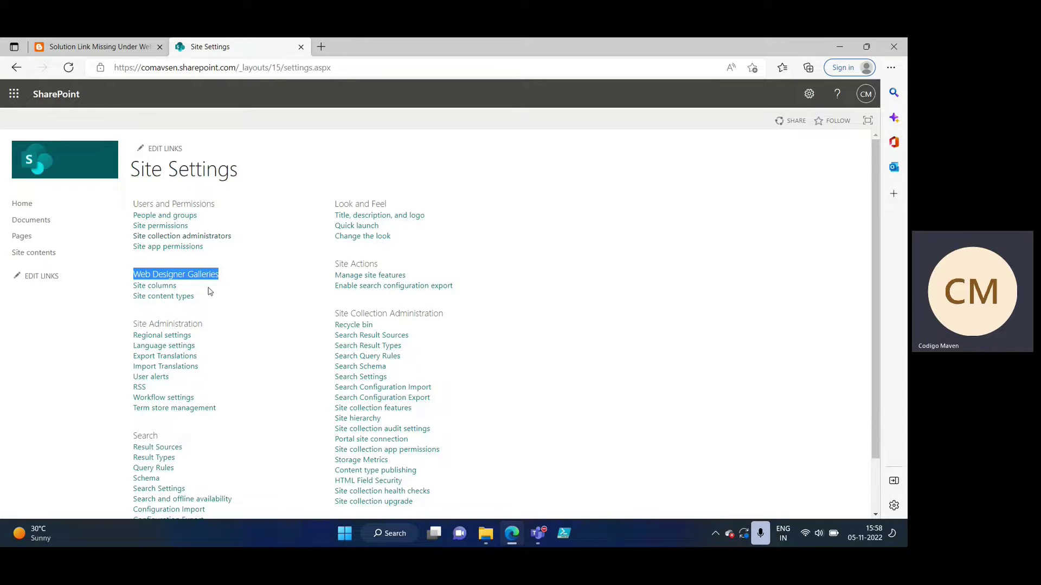
{"action": "left_click", "coordinate": [237, 295]}
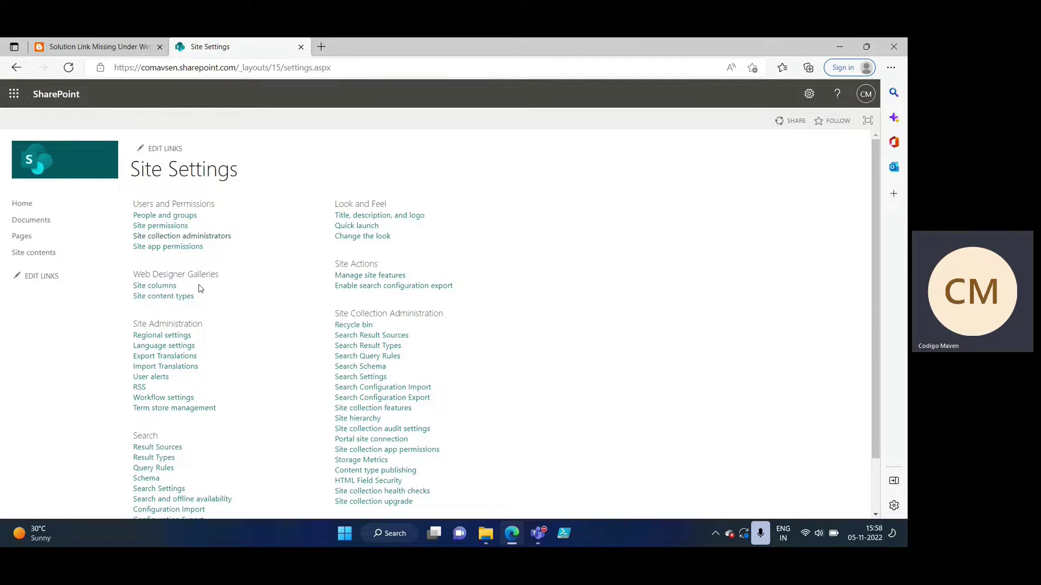
{"action": "left_click_drag", "start_coordinate": [135, 276], "coordinate": [222, 282]}
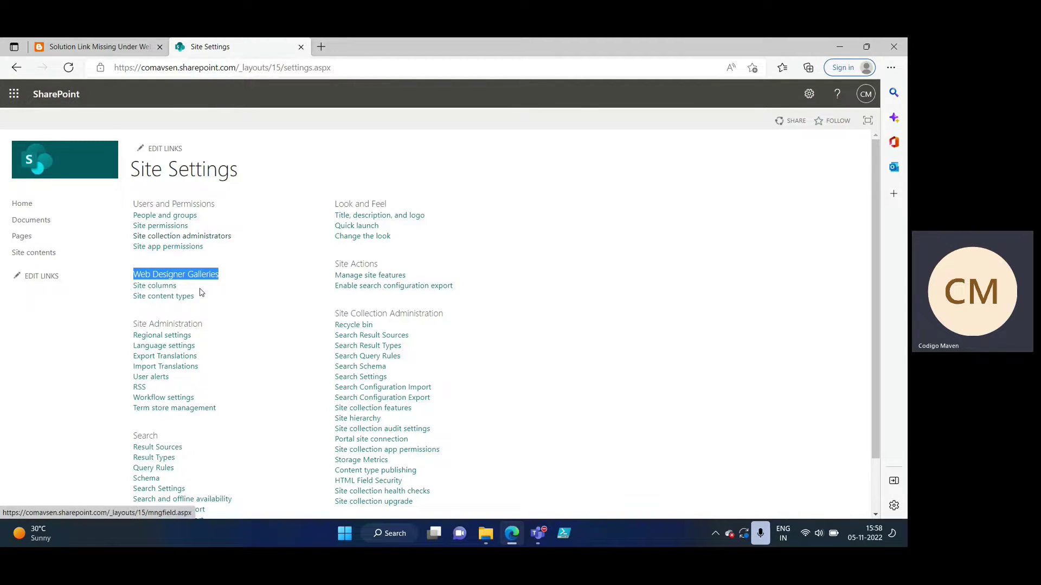
{"action": "left_click", "coordinate": [231, 307]}
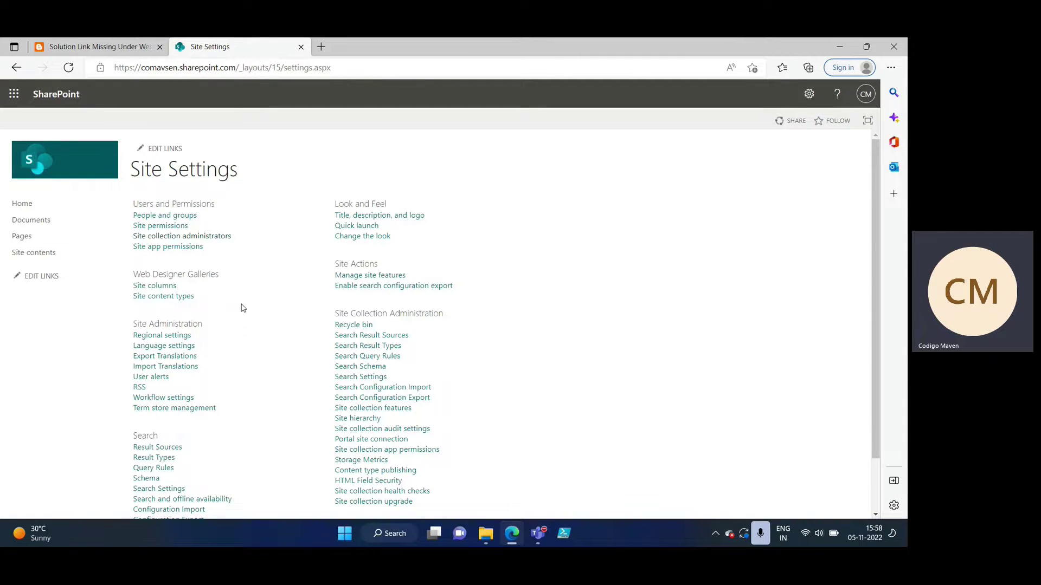
{"action": "left_click", "coordinate": [107, 52]}
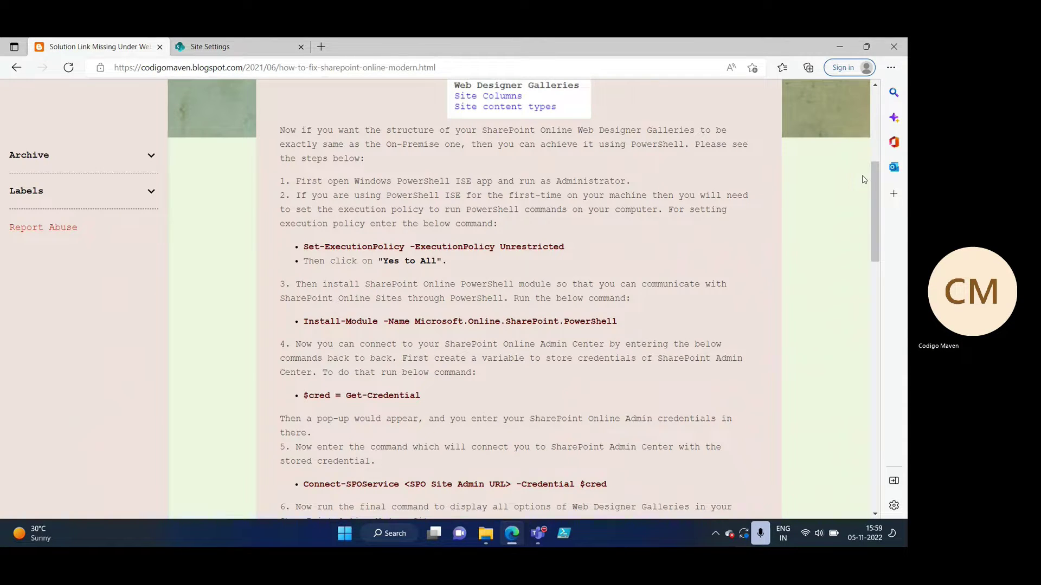
{"action": "scroll", "coordinate": [359, 241], "scroll_direction": "down", "scroll_amount": 1}
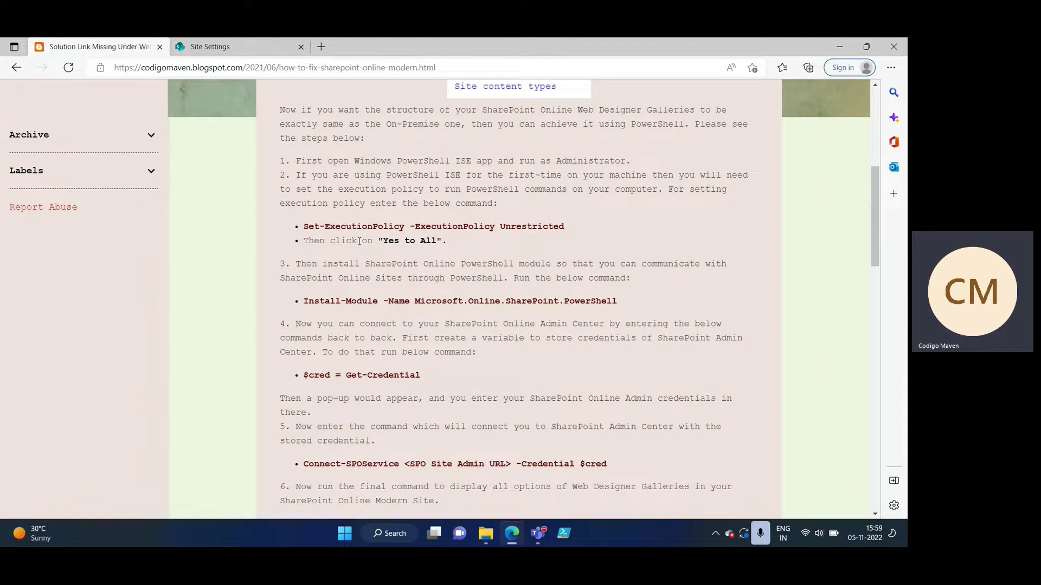
Copy the root URL of the SharePoint site into a new Notepad document.
{"action": "left_click", "coordinate": [271, 45]}
{"action": "left_click_drag", "start_coordinate": [237, 67], "coordinate": [79, 68]}
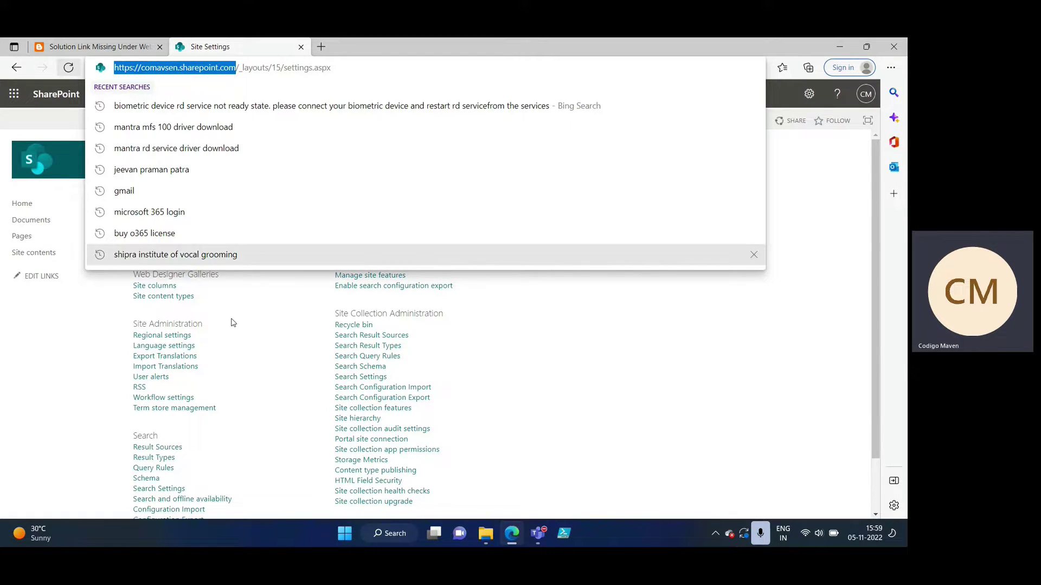
{"action": "left_click", "coordinate": [382, 536]}
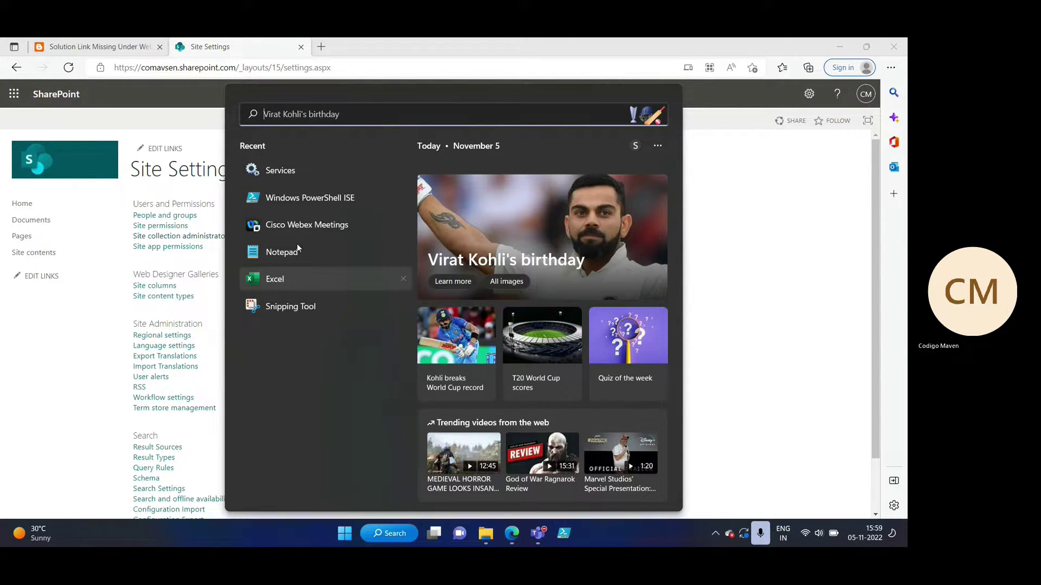
{"action": "mouse_move", "coordinate": [115, 67]}
{"action": "left_mouse_down"}
{"action": "mouse_move", "coordinate": [234, 69]}
{"action": "mouse_move", "coordinate": [111, 65]}
{"action": "left_mouse_up"}
{"action": "key", "text": "ctrl+c"}
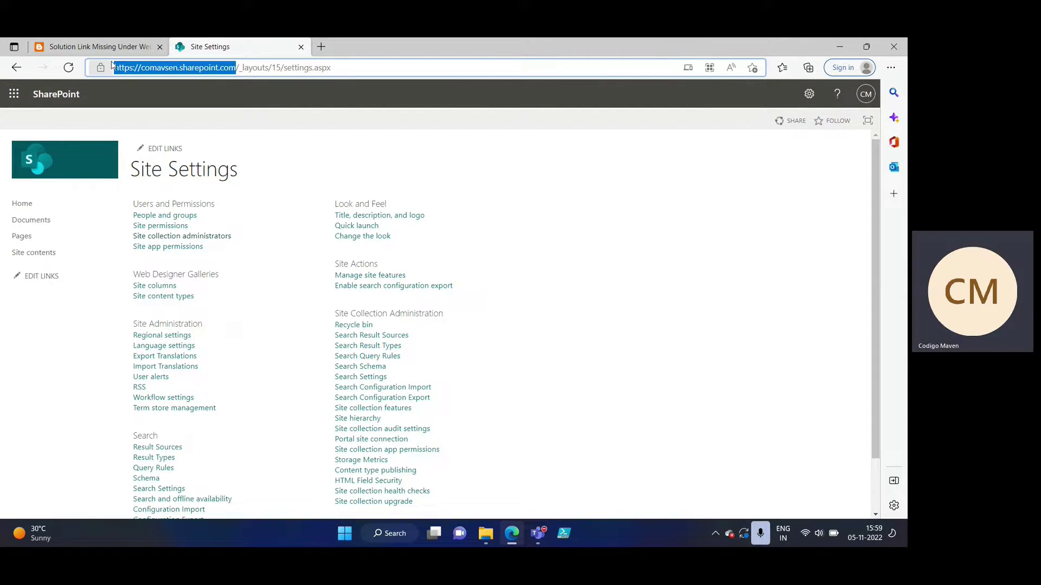
{"action": "left_click", "coordinate": [385, 535]}
{"action": "left_click", "coordinate": [326, 253]}
{"action": "key", "text": "ctrl+v"}
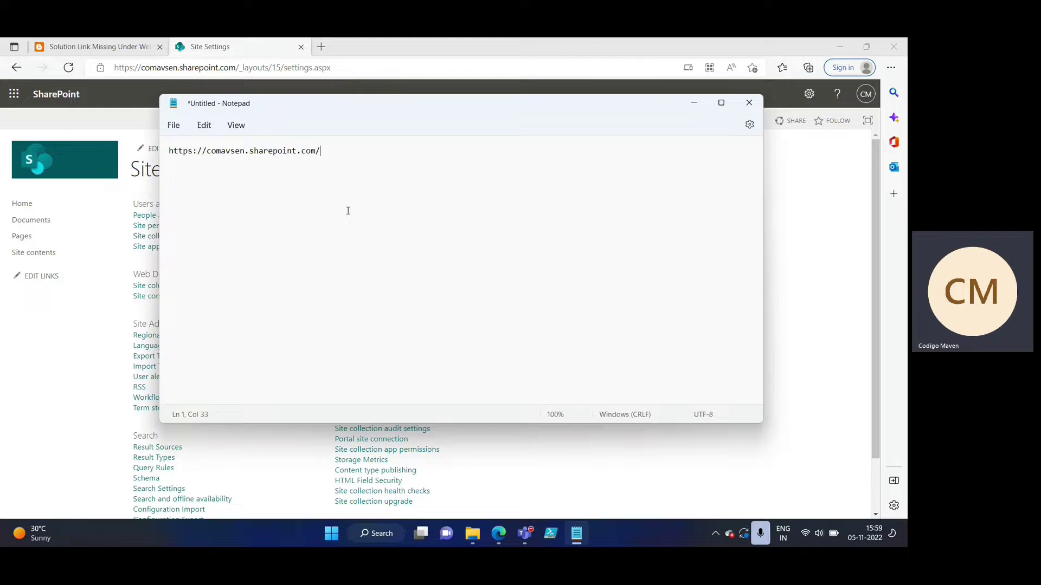
{"action": "double_click", "coordinate": [222, 152]}
{"action": "left_click", "coordinate": [245, 152]}
{"action": "type", "text": "-admin"}
{"action": "left_click", "coordinate": [318, 152]}
{"action": "left_click_drag", "start_coordinate": [352, 151], "coordinate": [158, 147]}
{"action": "key", "text": "ctrl+c"}
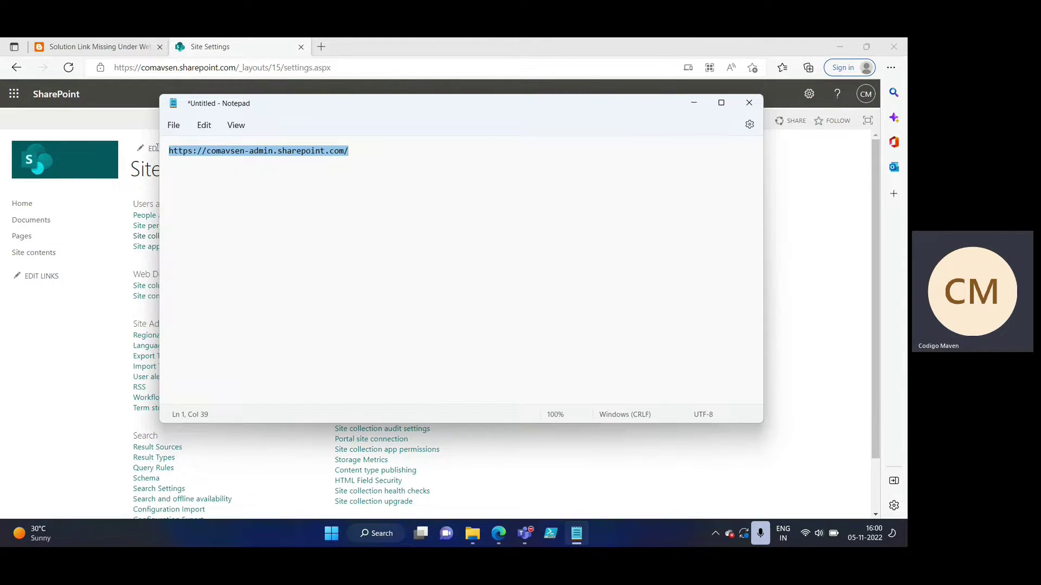
{"action": "left_click", "coordinate": [321, 47]}
{"action": "key", "text": "ctrl+v"}
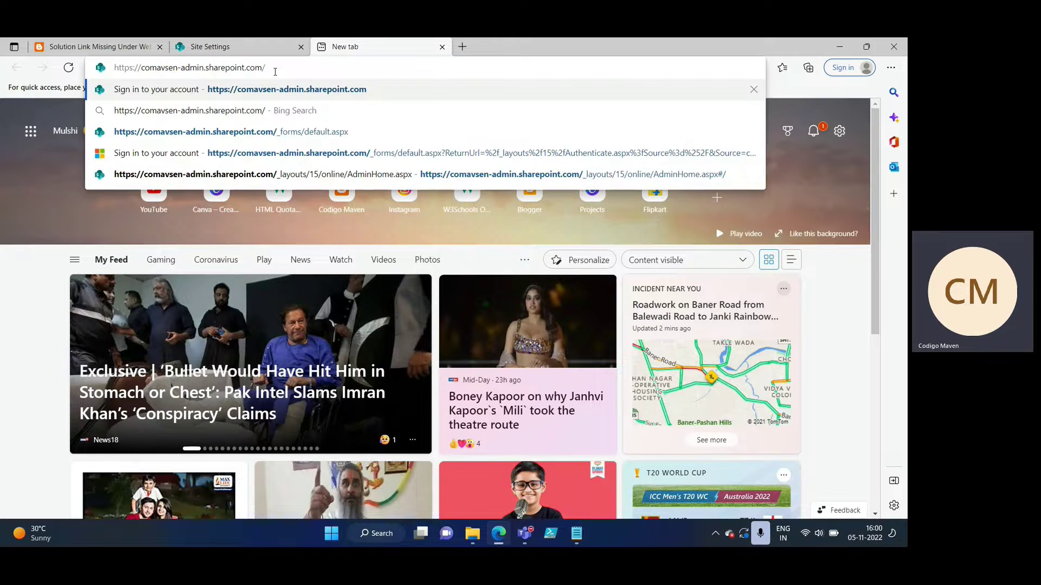
{"action": "key", "text": "Return"}
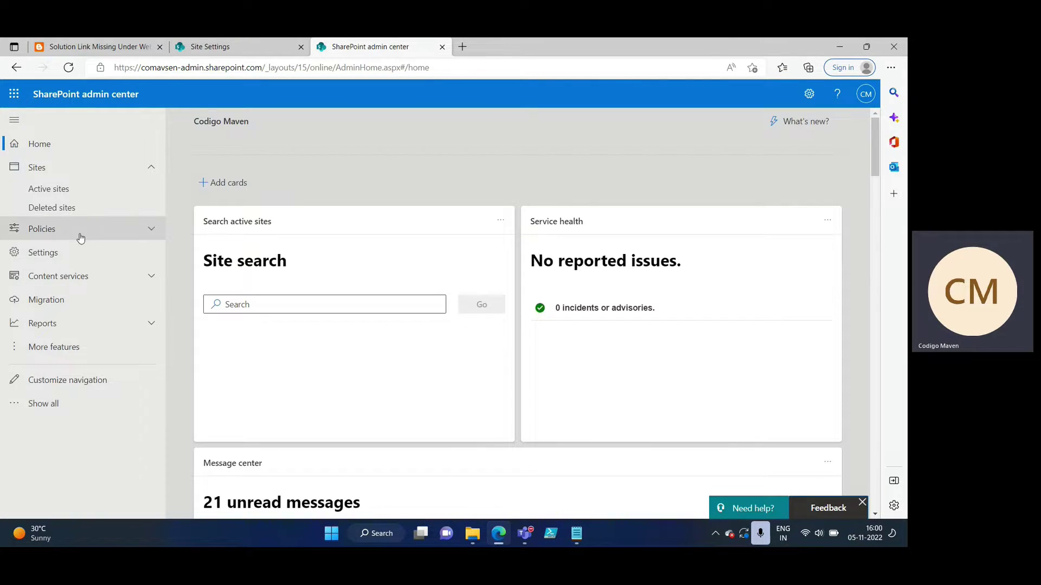
{"action": "left_click", "coordinate": [85, 192]}
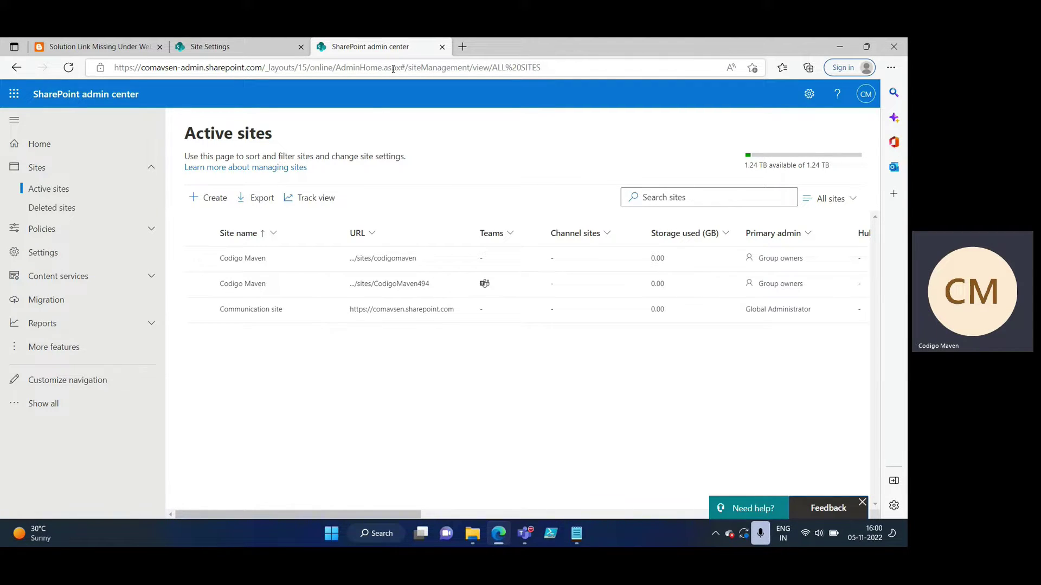
Return to the Site Settings page and check the Web Designer Galleries section again.
{"action": "left_click", "coordinate": [252, 51]}
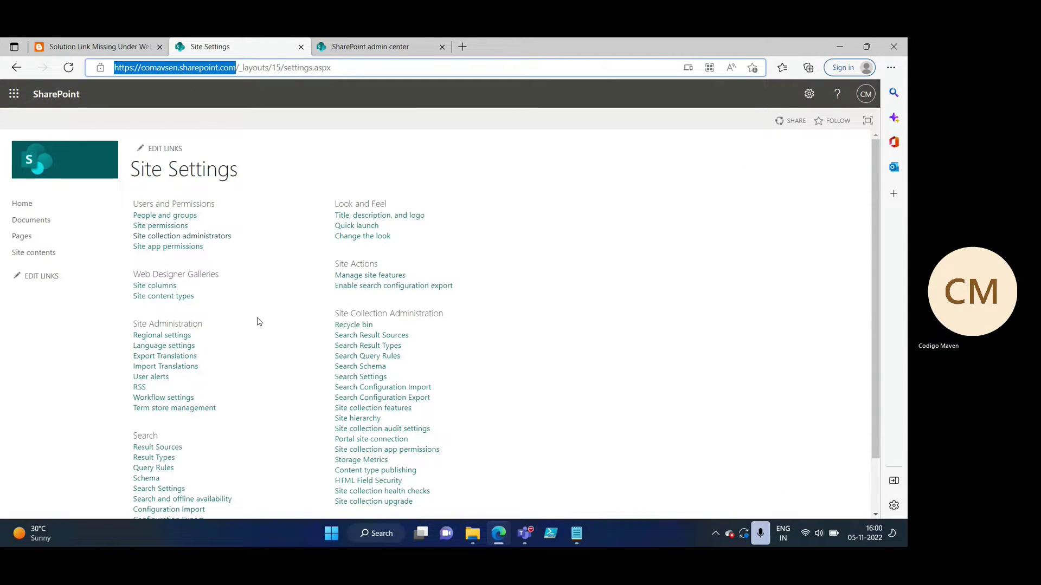
{"action": "left_click", "coordinate": [556, 342]}
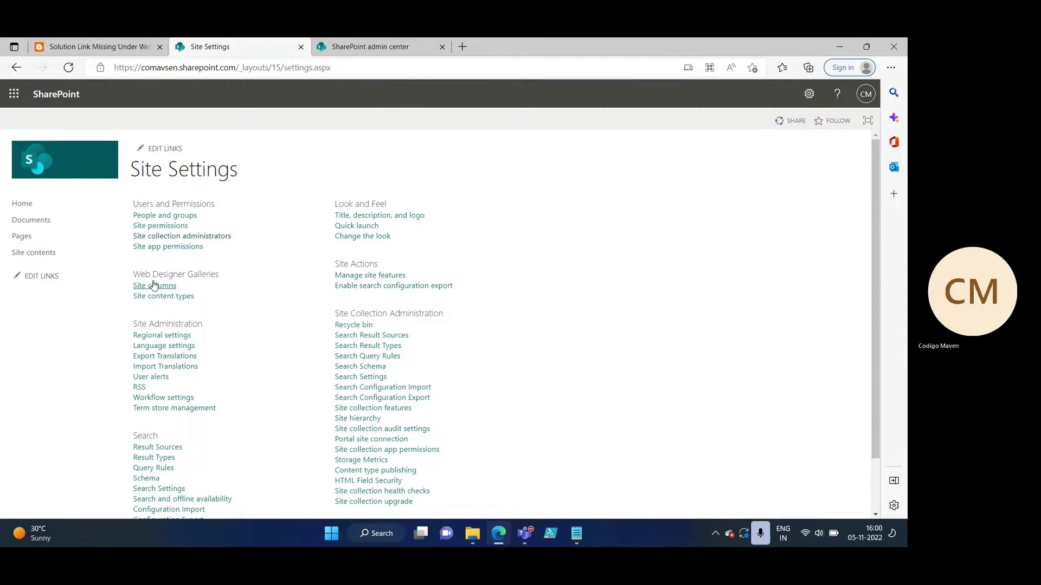
{"action": "left_click_drag", "start_coordinate": [135, 274], "coordinate": [219, 277]}
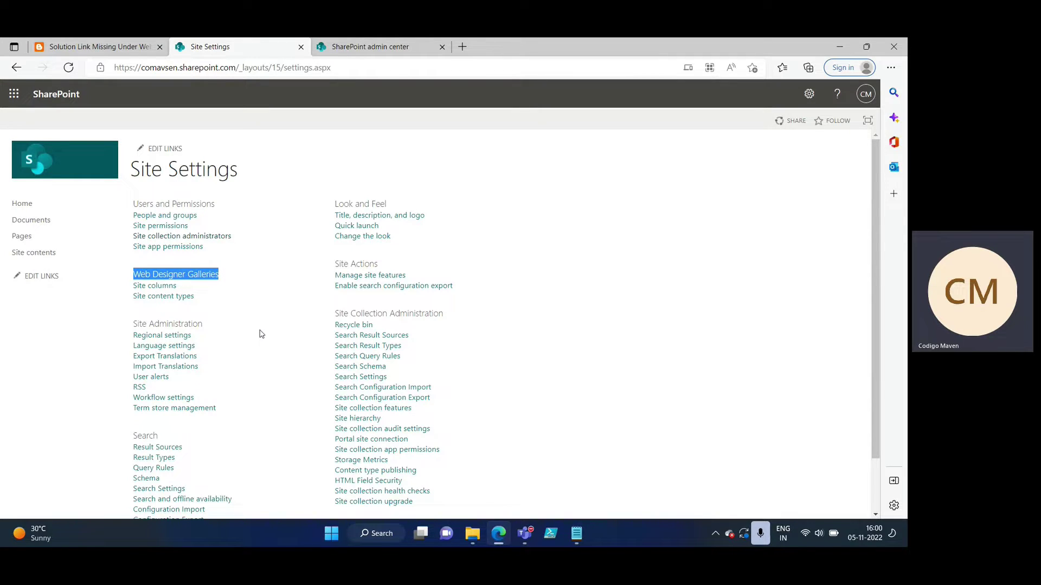
{"action": "left_click", "coordinate": [561, 329]}
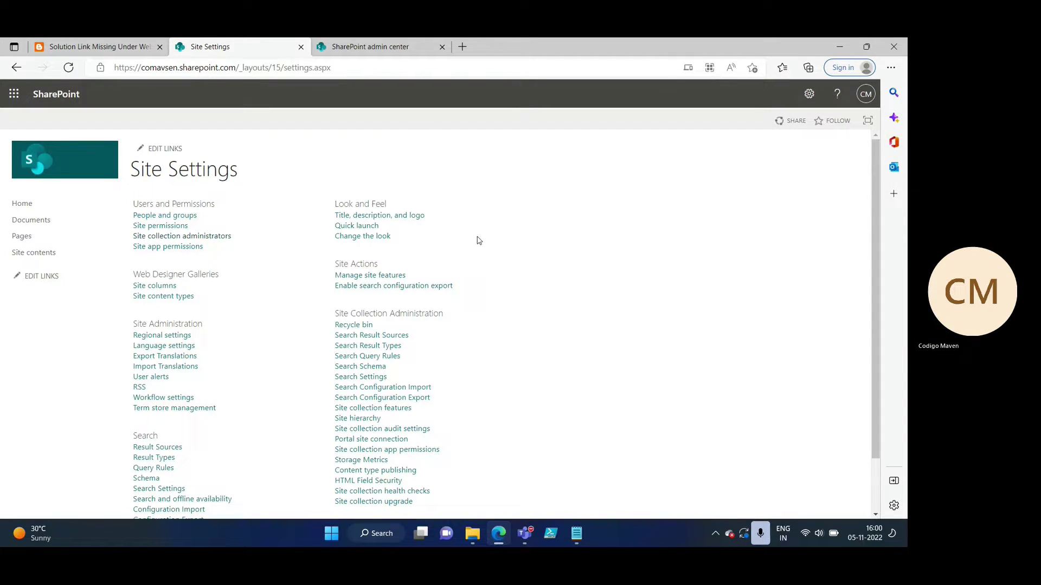
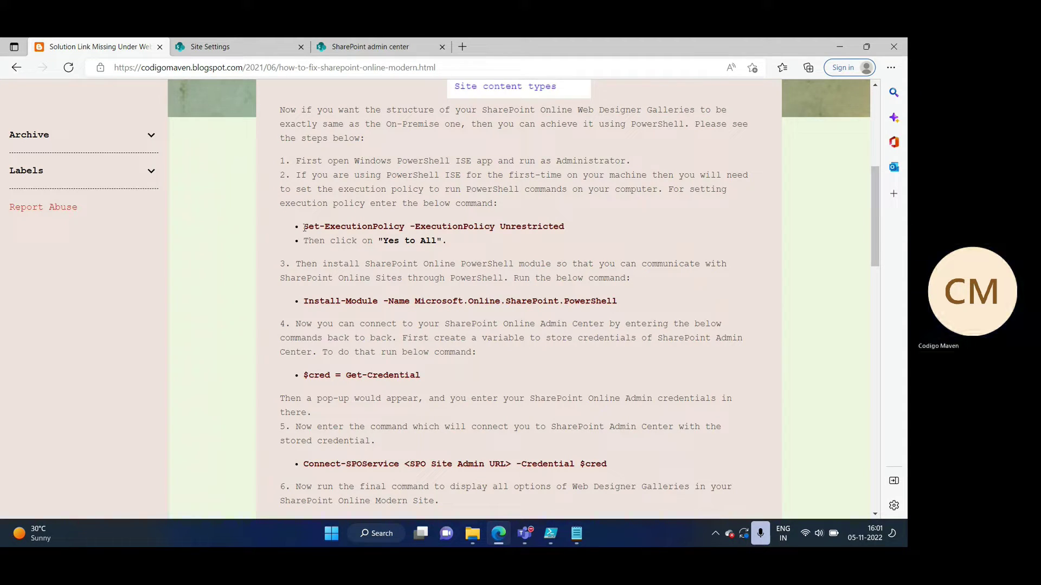
Copy the Set-ExecutionPolicy -ExecutionPolicy Unrestricted command from the blog article's second instruction.
{"action": "left_click_drag", "start_coordinate": [304, 227], "coordinate": [566, 231]}
{"action": "key", "text": "ctrl+c"}
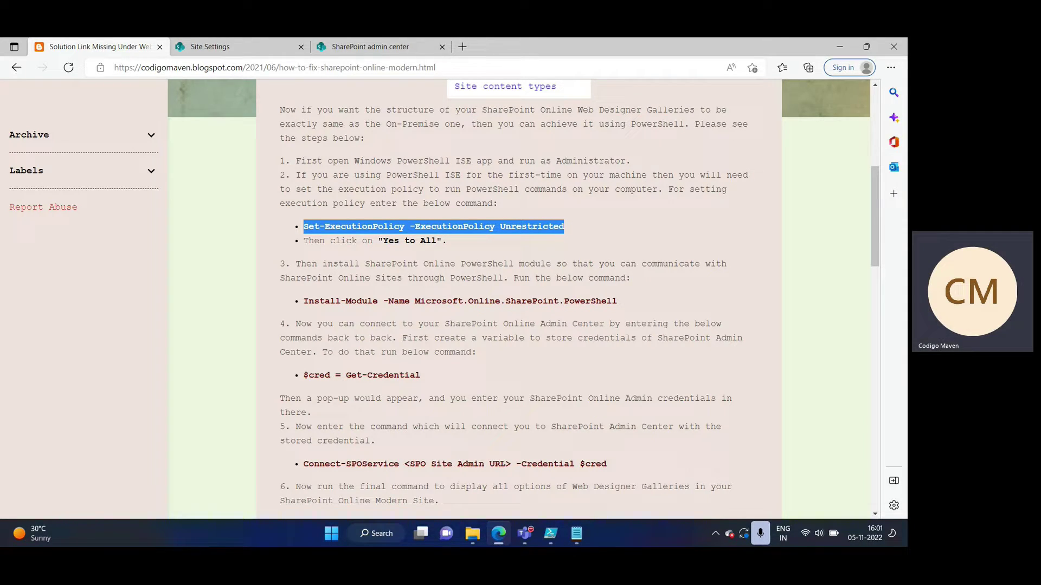
Try to run Set-ExecutionPolicy -ExecutionPolicy Unrestricted in the non-elevated PowerShell ISE session, accepting the policy change for all.
{"action": "left_click", "coordinate": [551, 544]}
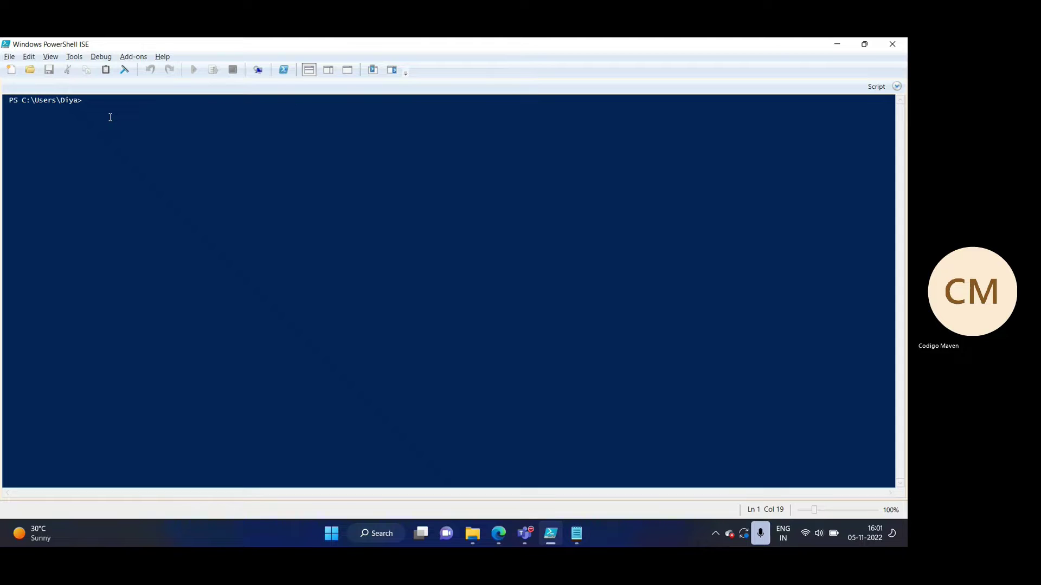
{"action": "key", "text": "ctrl+v"}
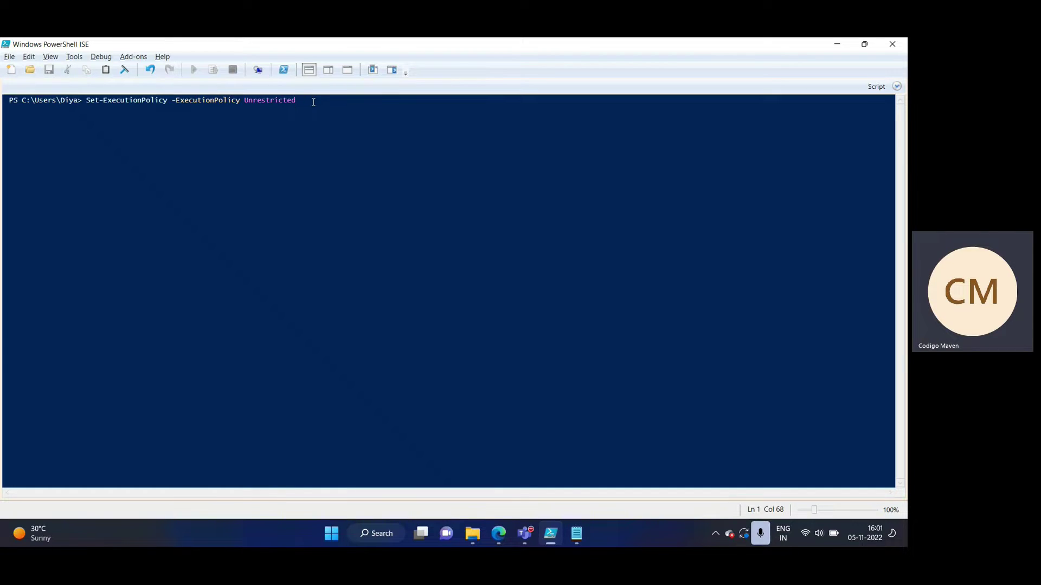
{"action": "key", "text": "Return"}
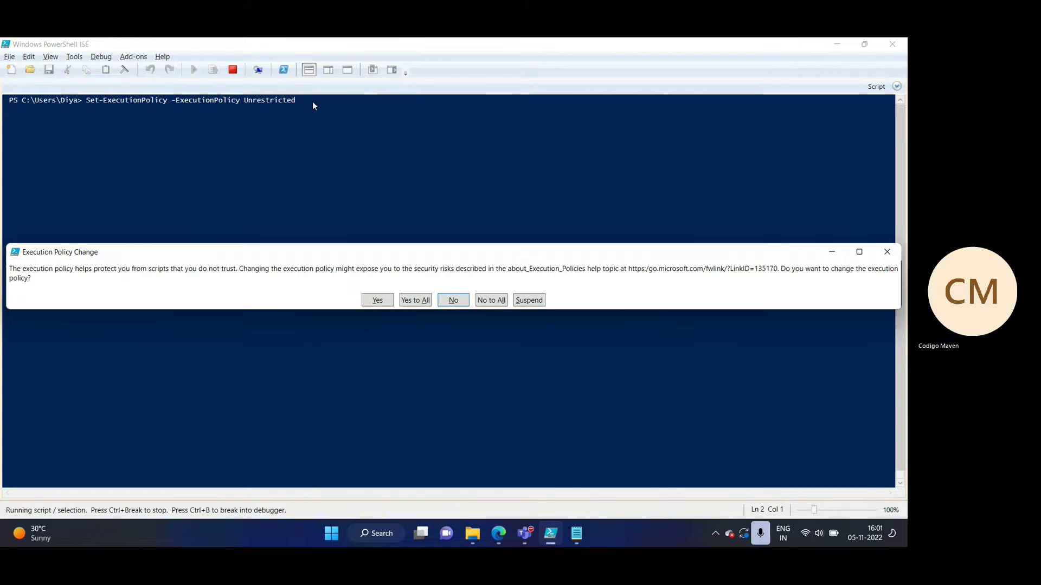
{"action": "left_click", "coordinate": [421, 305]}
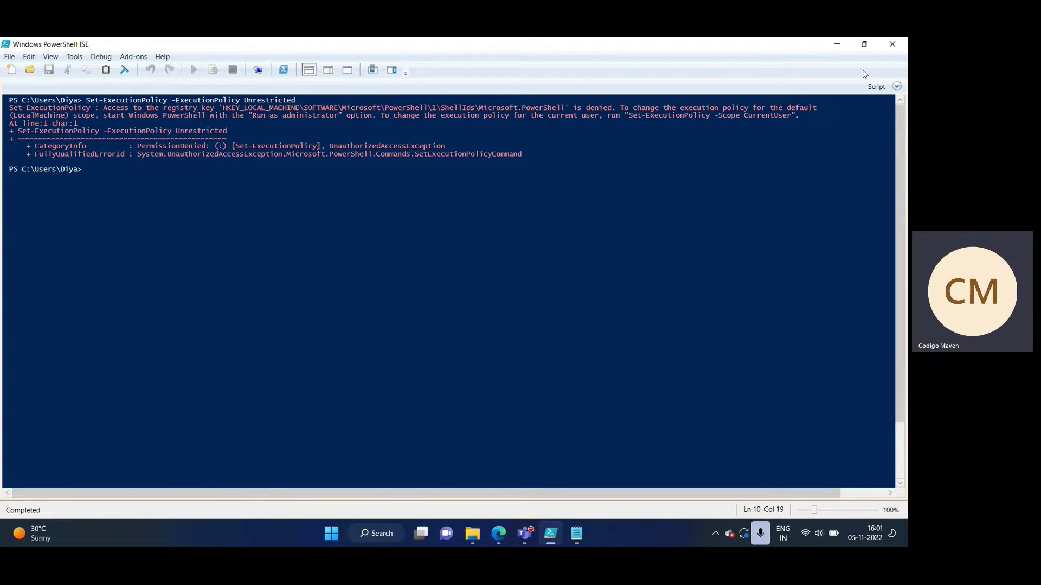
{"action": "left_click", "coordinate": [550, 533]}
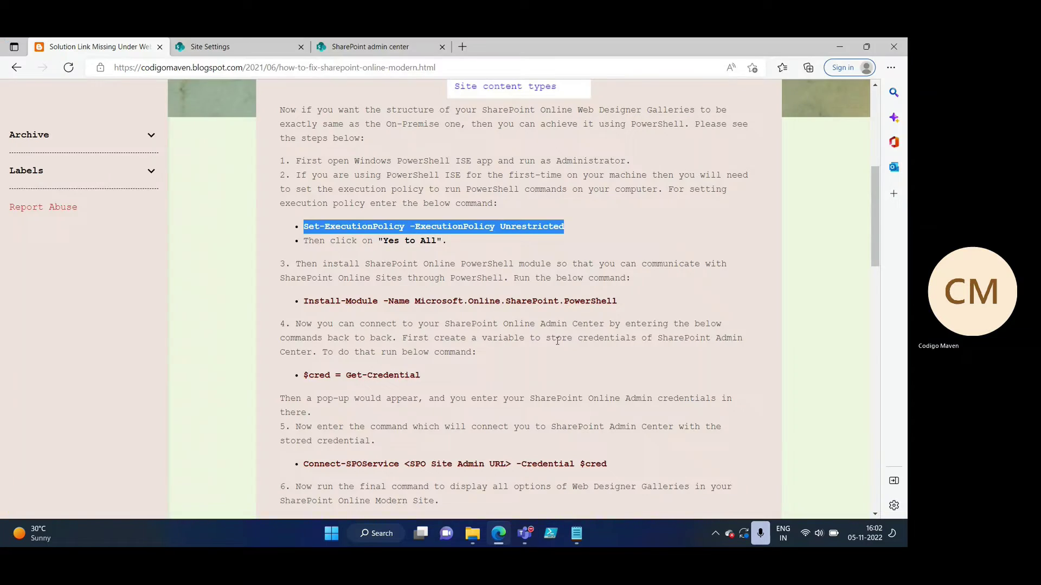
Find Windows PowerShell ISE through Windows search and open it as administrator.
{"action": "left_click", "coordinate": [379, 533]}
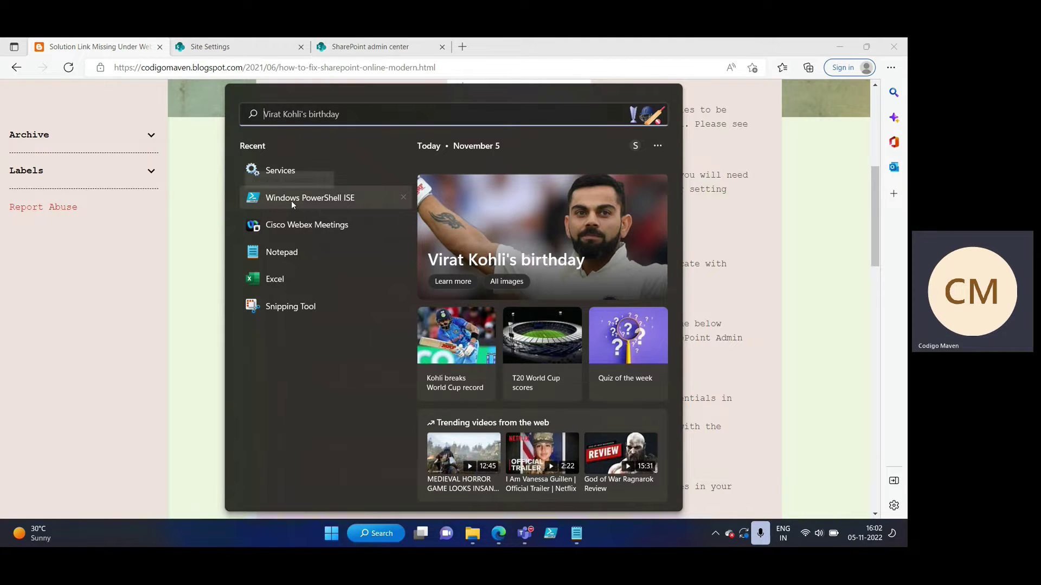
{"action": "right_click", "coordinate": [342, 200]}
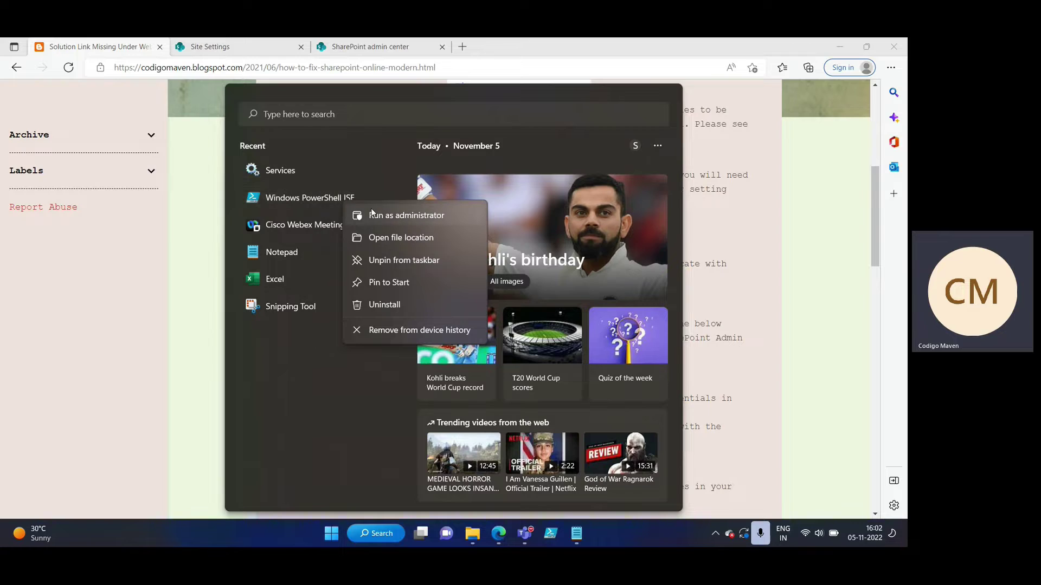
{"action": "left_click", "coordinate": [394, 218]}
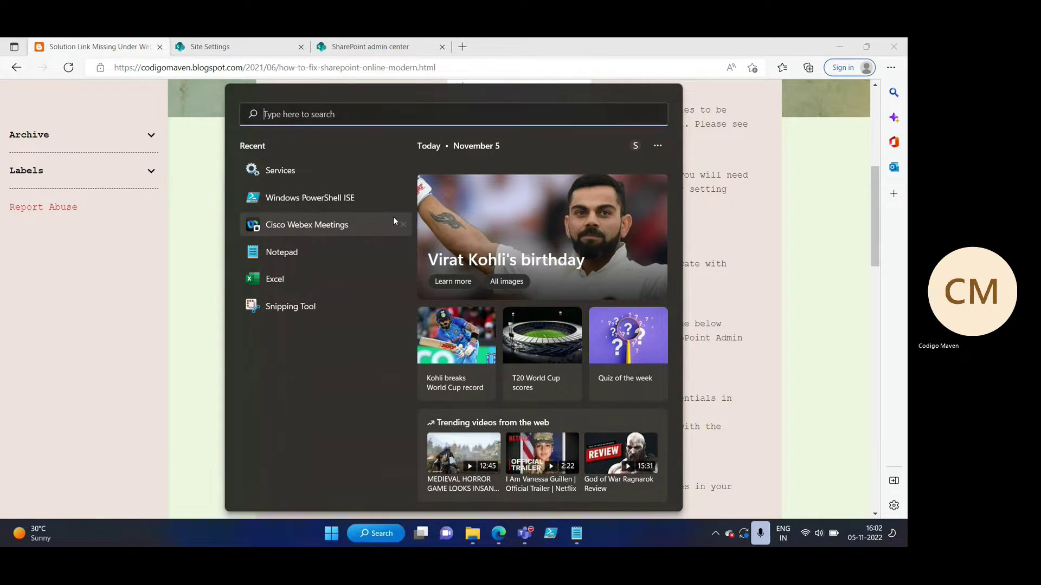
Run Set-ExecutionPolicy -ExecutionPolicy Unrestricted in the administrator session and accept the policy change for all.
{"action": "type", "text": "Set-ExecutionPolicy -ExecutionPolicy Unrestricted"}
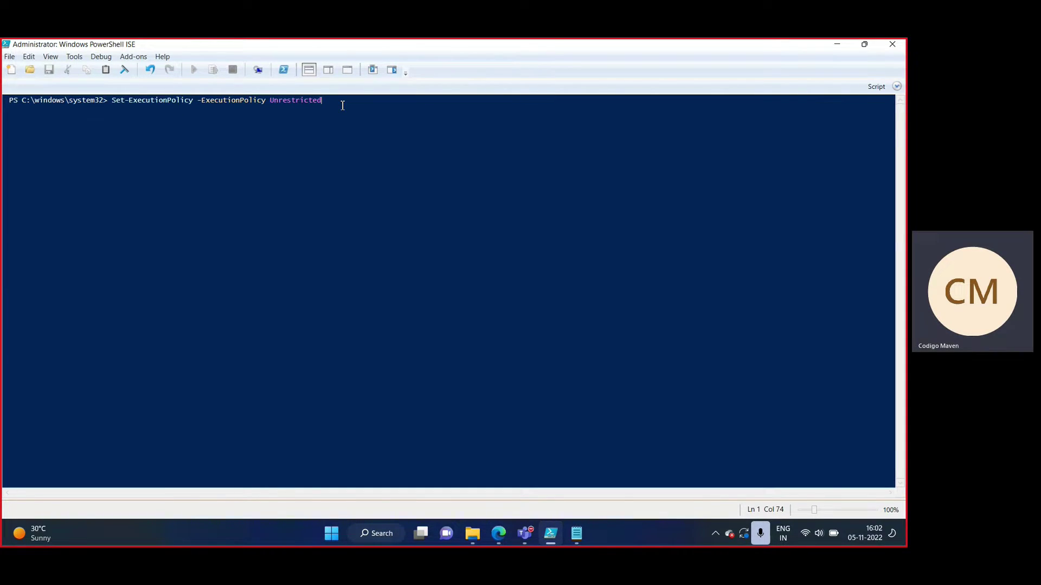
{"action": "key", "text": "Return"}
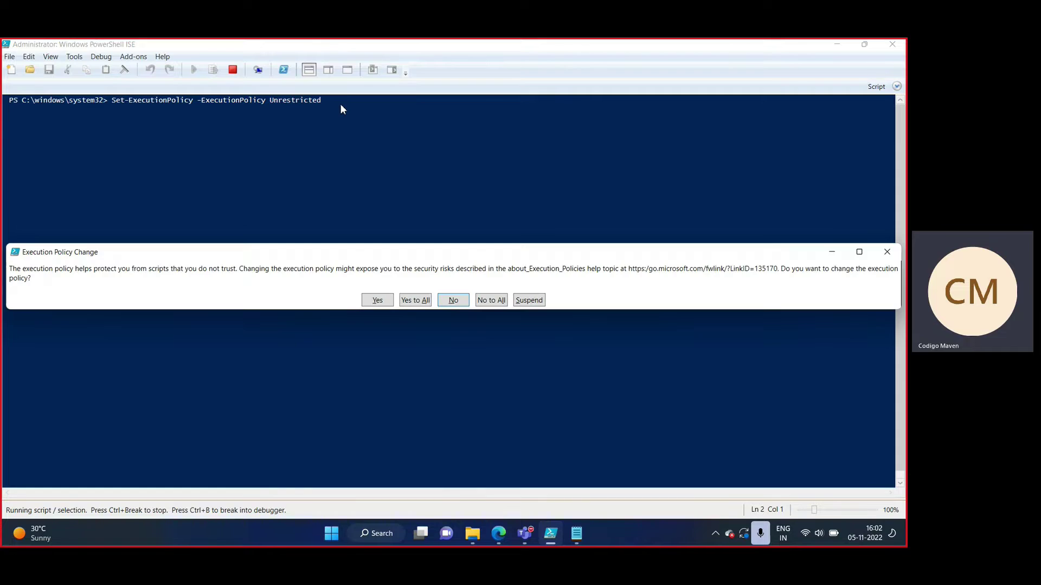
{"action": "left_click", "coordinate": [427, 301]}
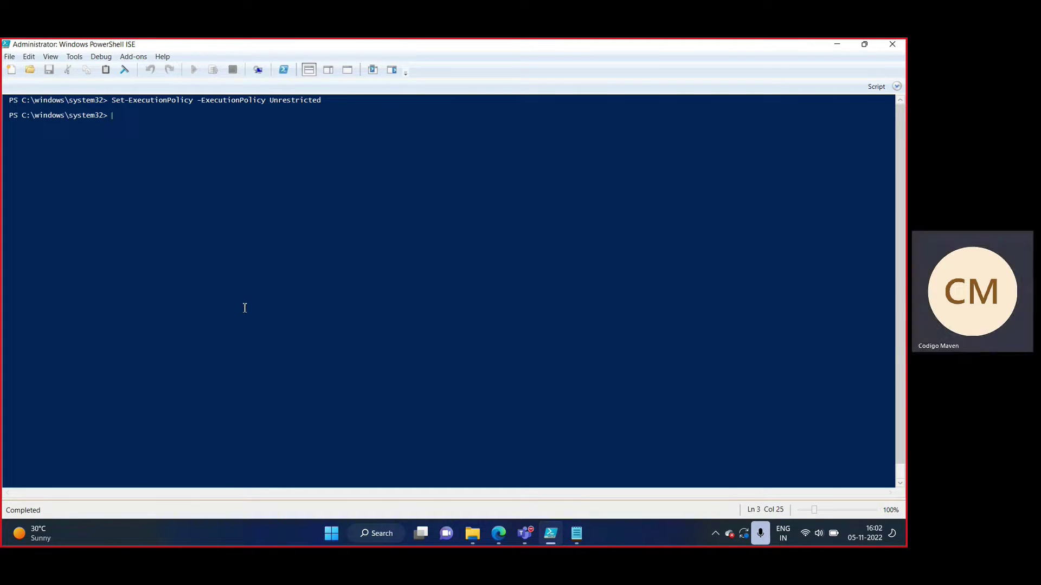
Run the article's Install-Module -Name Microsoft.Online.SharePoint.PowerShell command, approving the NuGet provider and accepting the PSGallery repository for all.
{"action": "left_click", "coordinate": [499, 533]}
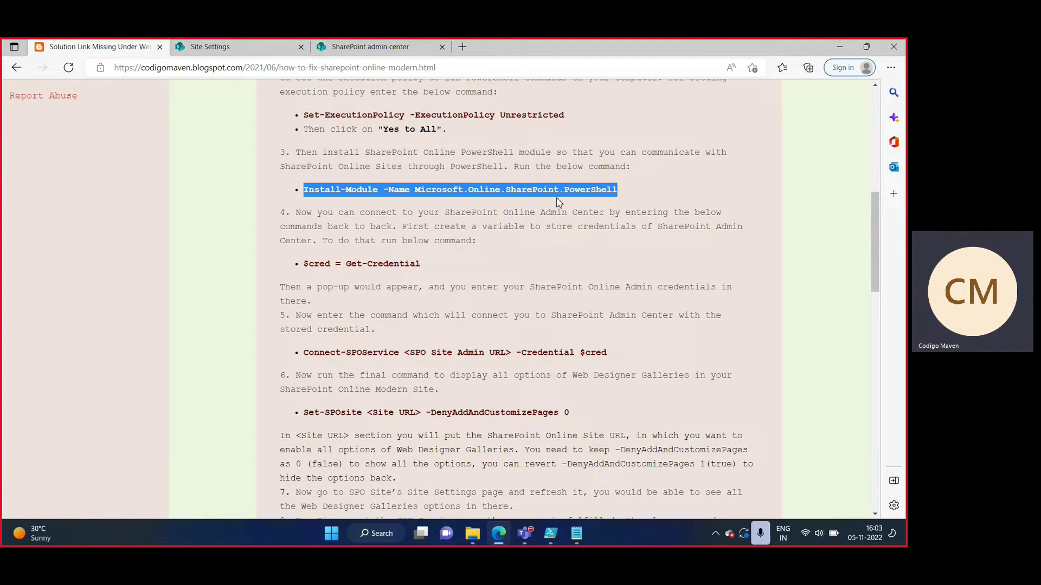
{"action": "left_click", "coordinate": [839, 47]}
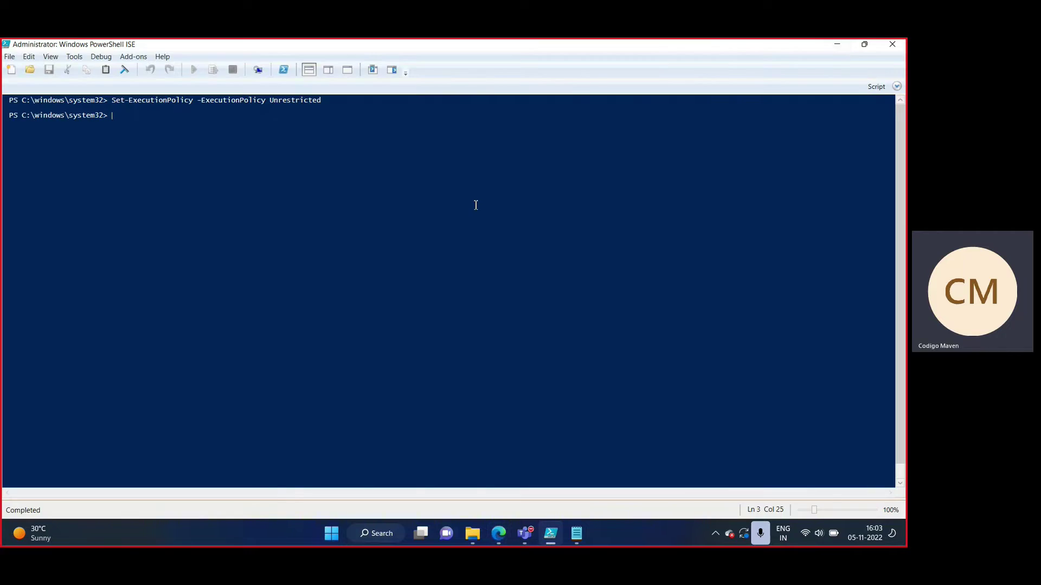
{"action": "type", "text": "Install-Module -Name Microsoft.Online.SharePoint.PowerShell"}
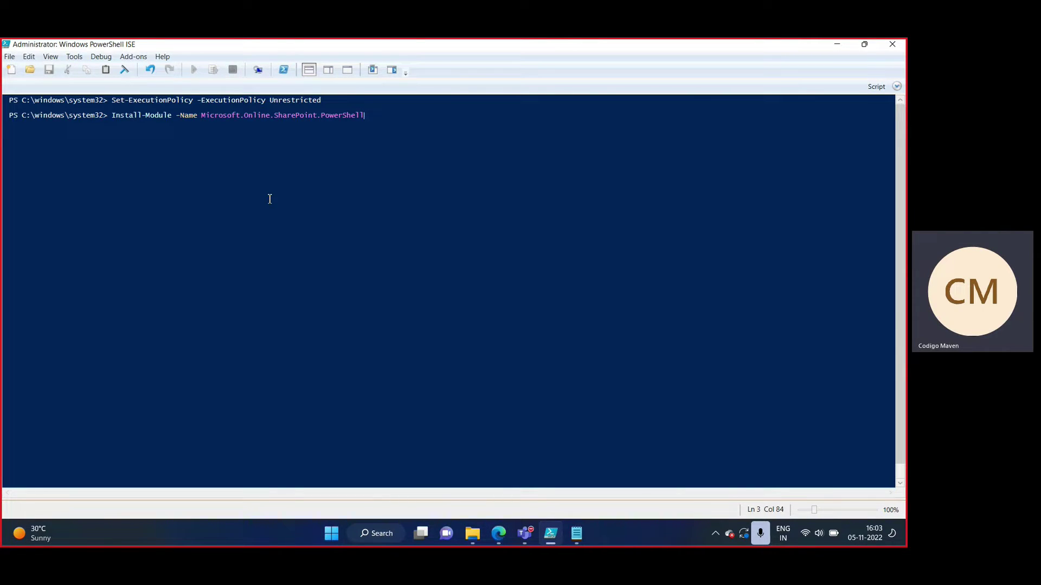
{"action": "key", "text": "Return"}
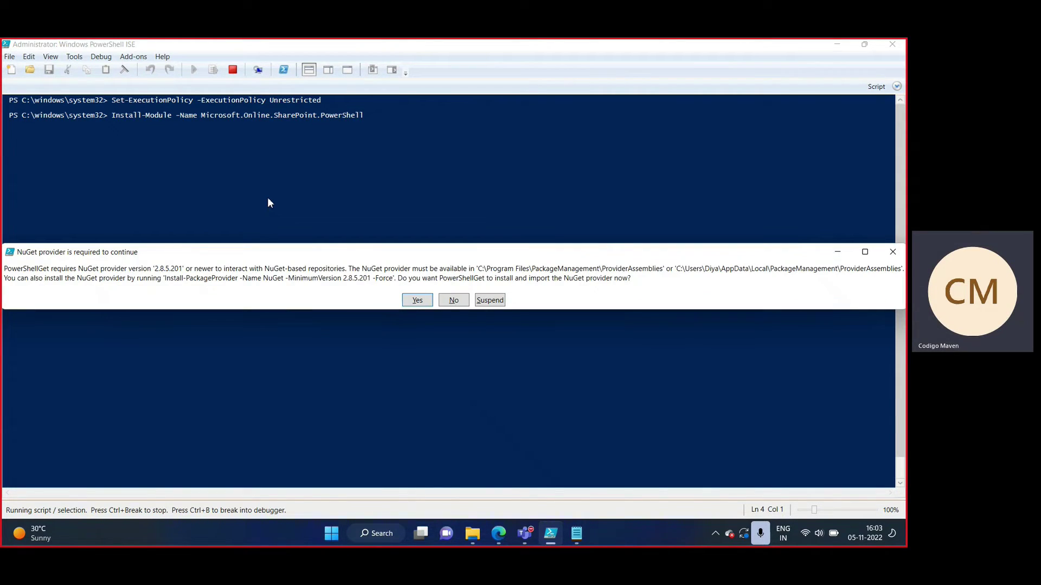
{"action": "left_click", "coordinate": [416, 300]}
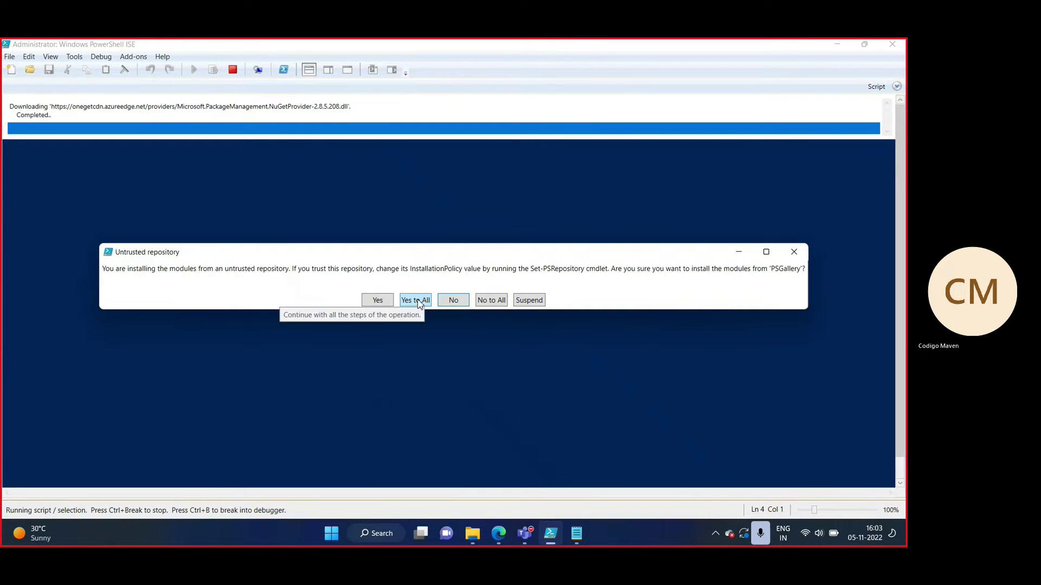
{"action": "left_click", "coordinate": [414, 302]}
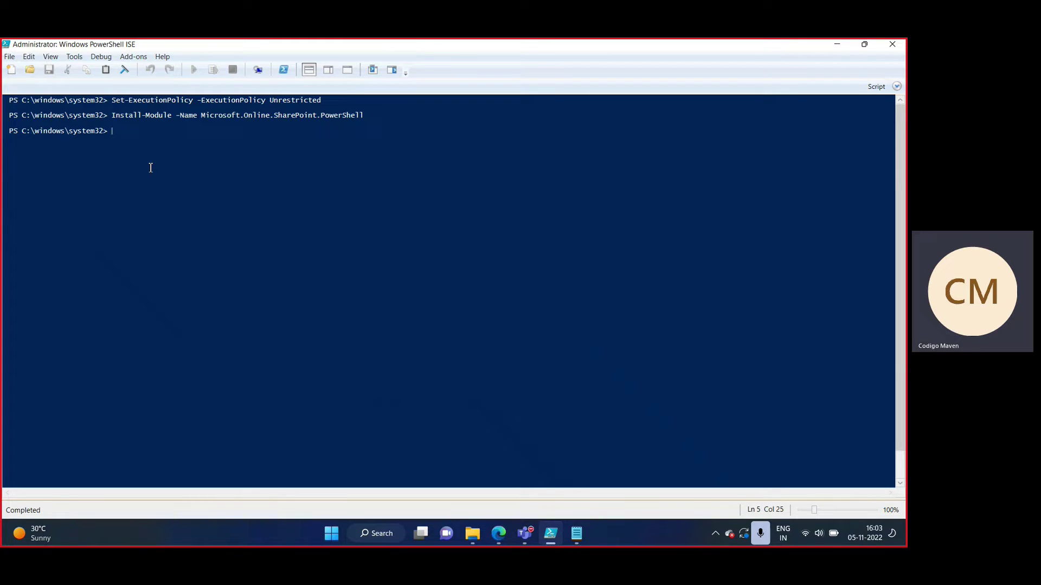
Copy $cred = Get-Credential from the article, run it in PowerShell ISE and submit the SharePoint admin credentials request.
{"action": "key", "text": "alt+Tab"}
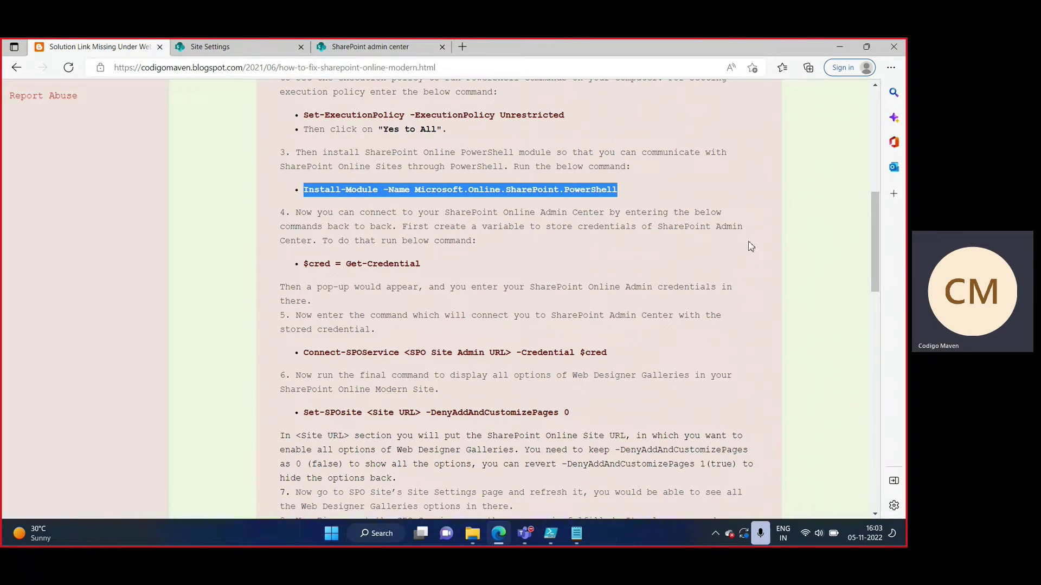
{"action": "scroll", "coordinate": [862, 223], "scroll_direction": "down", "scroll_amount": 1}
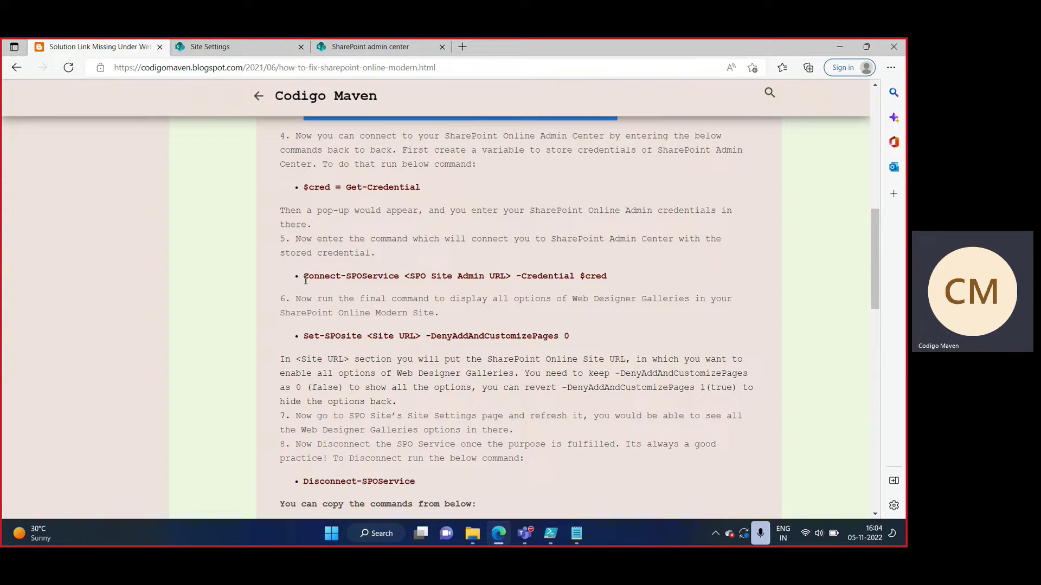
{"action": "left_click_drag", "start_coordinate": [304, 278], "coordinate": [521, 278]}
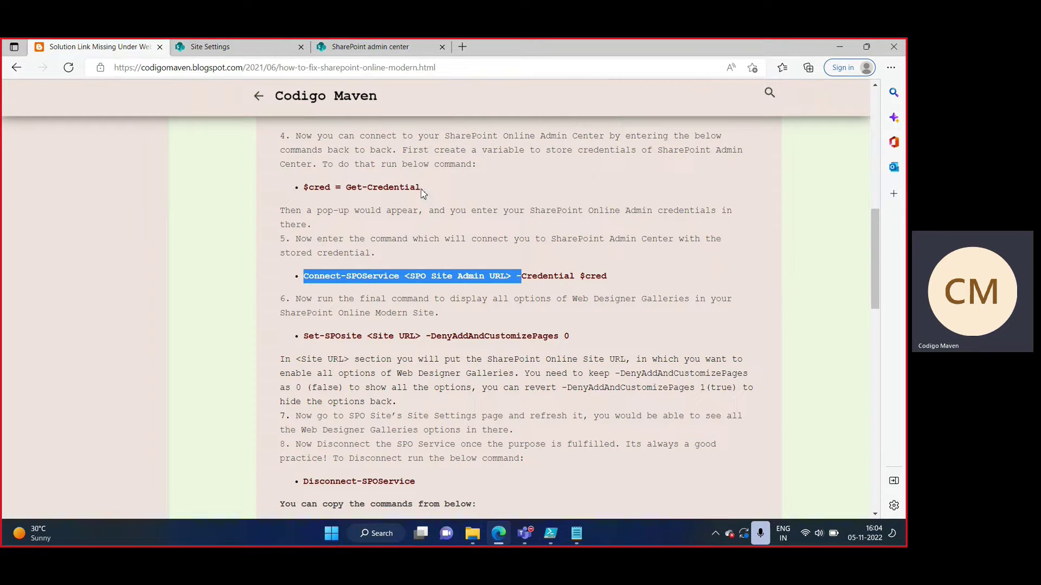
{"action": "left_click_drag", "start_coordinate": [421, 190], "coordinate": [305, 188]}
{"action": "key", "text": "ctrl+c"}
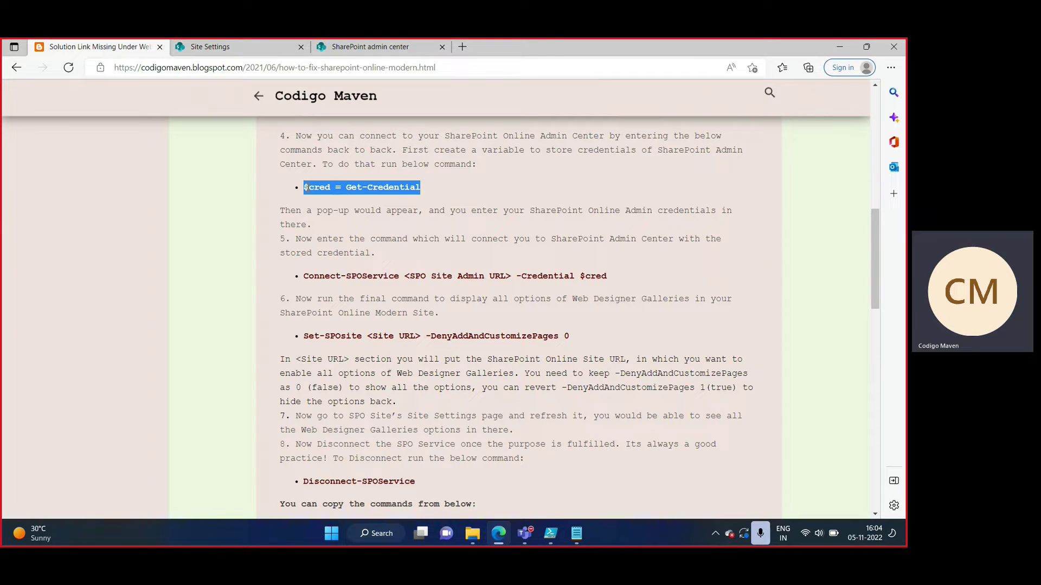
{"action": "left_click", "coordinate": [551, 535]}
{"action": "key", "text": "ctrl+v"}
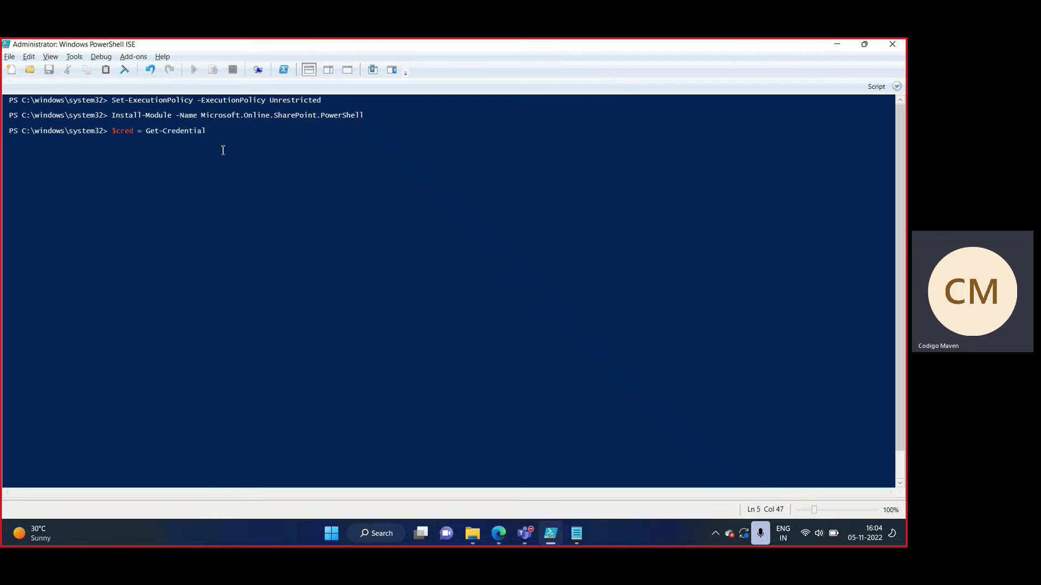
{"action": "key", "text": "Return"}
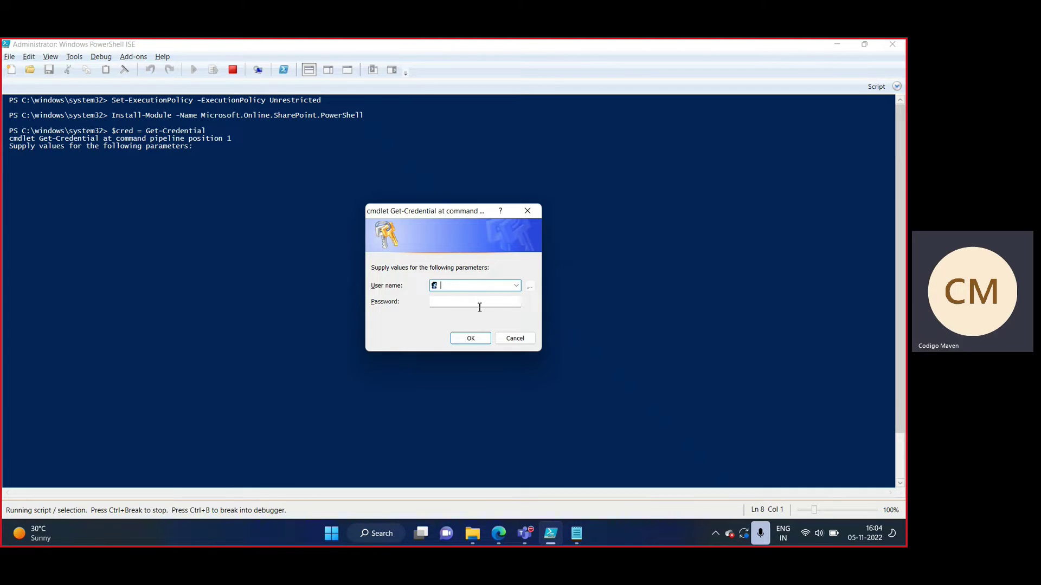
{"action": "left_click", "coordinate": [475, 337]}
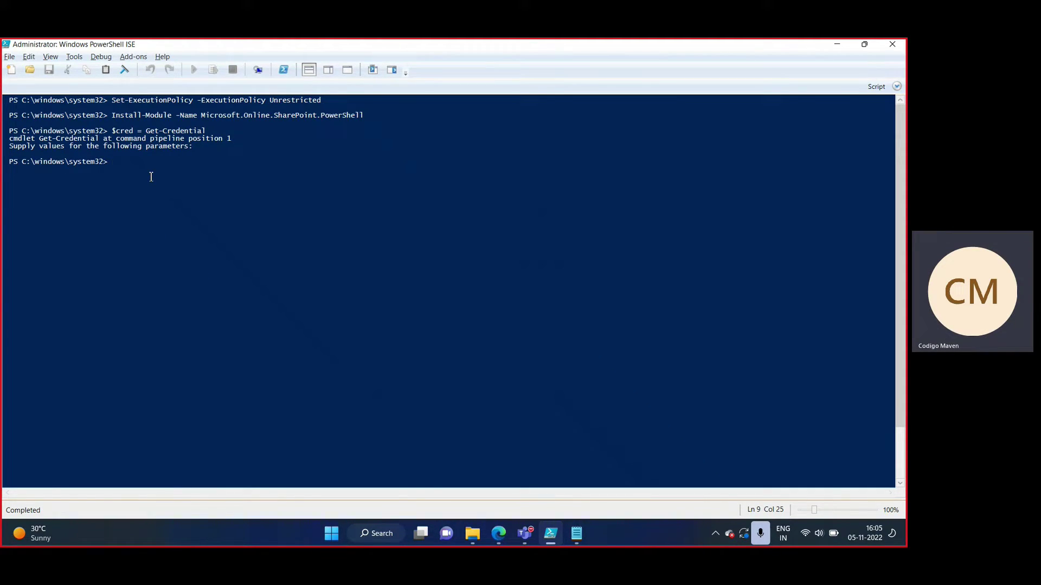
Copy the Connect-SPOService <SPO Site Admin URL> -Credential $cred command from the article and paste it at the PowerShell ISE prompt.
{"action": "left_click", "coordinate": [576, 535]}
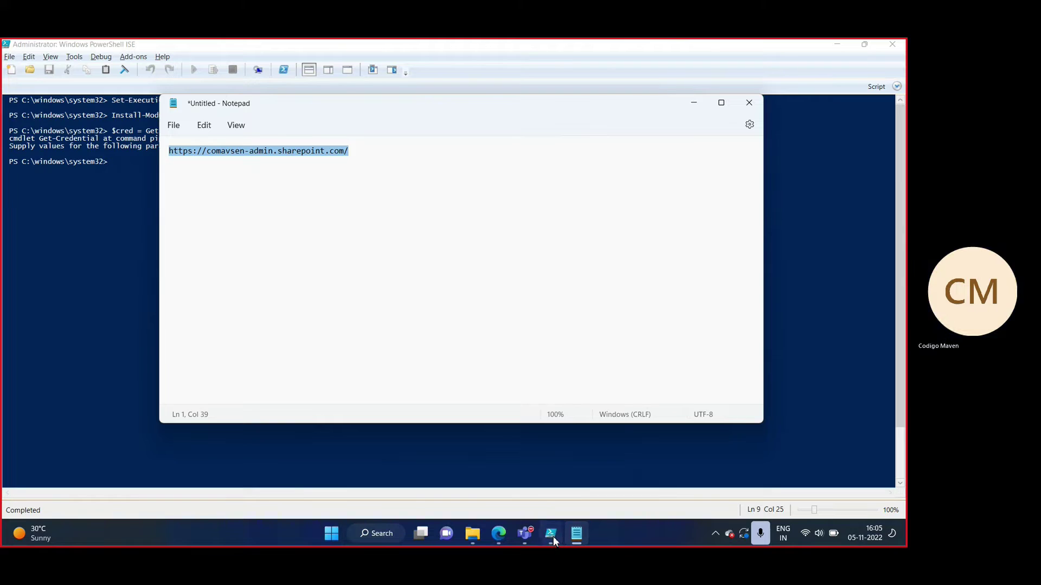
{"action": "left_click", "coordinate": [553, 535]}
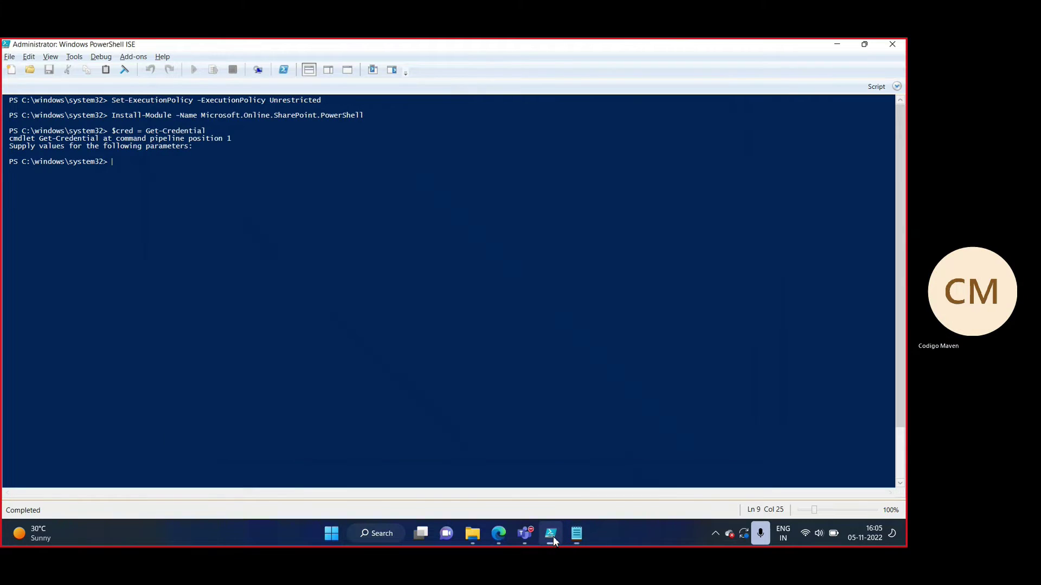
{"action": "left_click", "coordinate": [502, 538]}
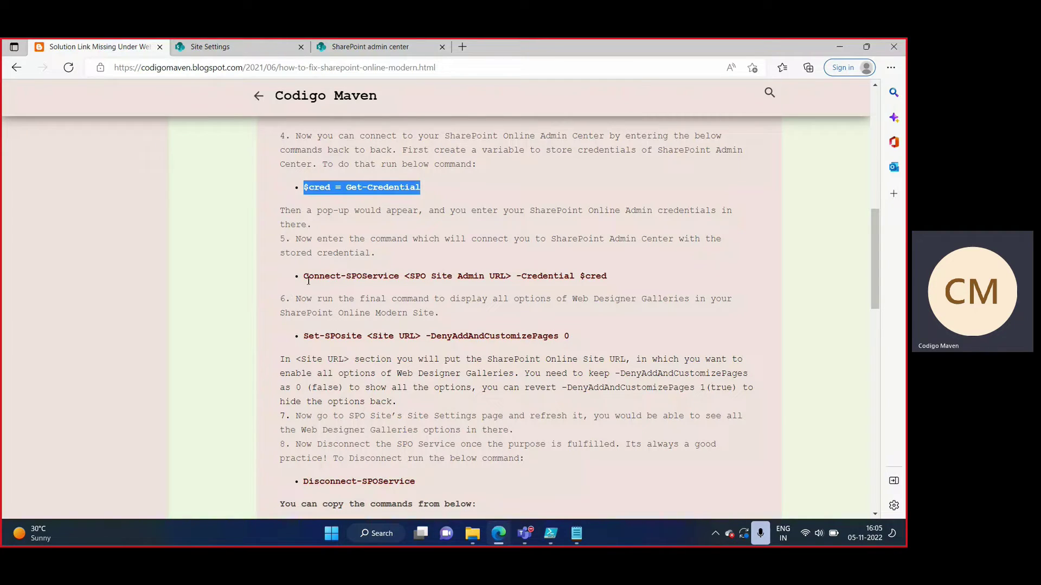
{"action": "mouse_move", "coordinate": [308, 280]}
{"action": "left_mouse_down"}
{"action": "mouse_move", "coordinate": [607, 278]}
{"action": "mouse_move", "coordinate": [303, 278]}
{"action": "left_mouse_up"}
{"action": "key", "text": "ctrl+c"}
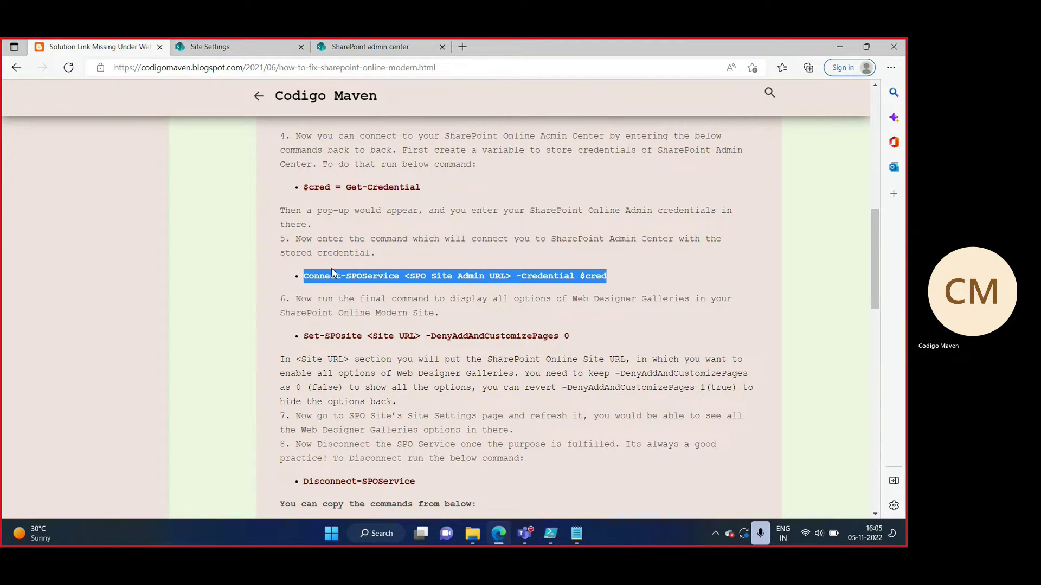
{"action": "key", "text": "alt+Tab"}
{"action": "key", "text": "ctrl+v"}
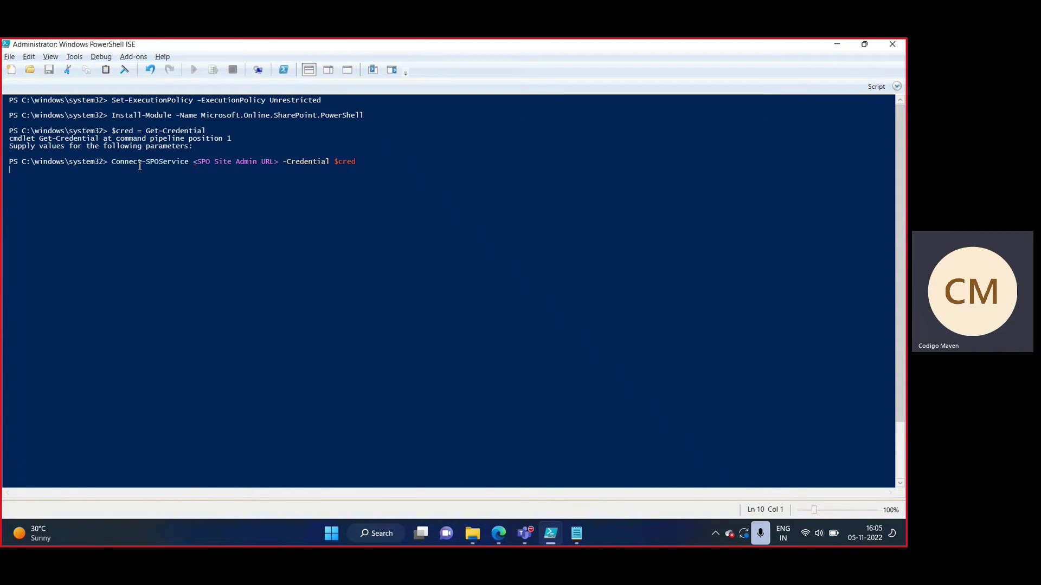
{"action": "left_click", "coordinate": [192, 162]}
{"action": "left_click_drag", "start_coordinate": [193, 163], "coordinate": [276, 164]}
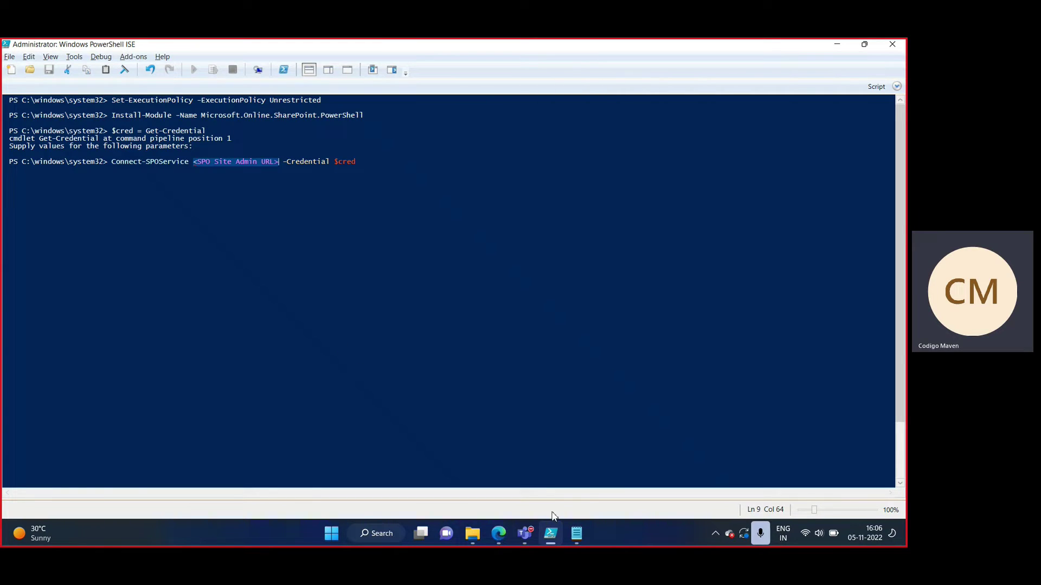
{"action": "left_click", "coordinate": [576, 533]}
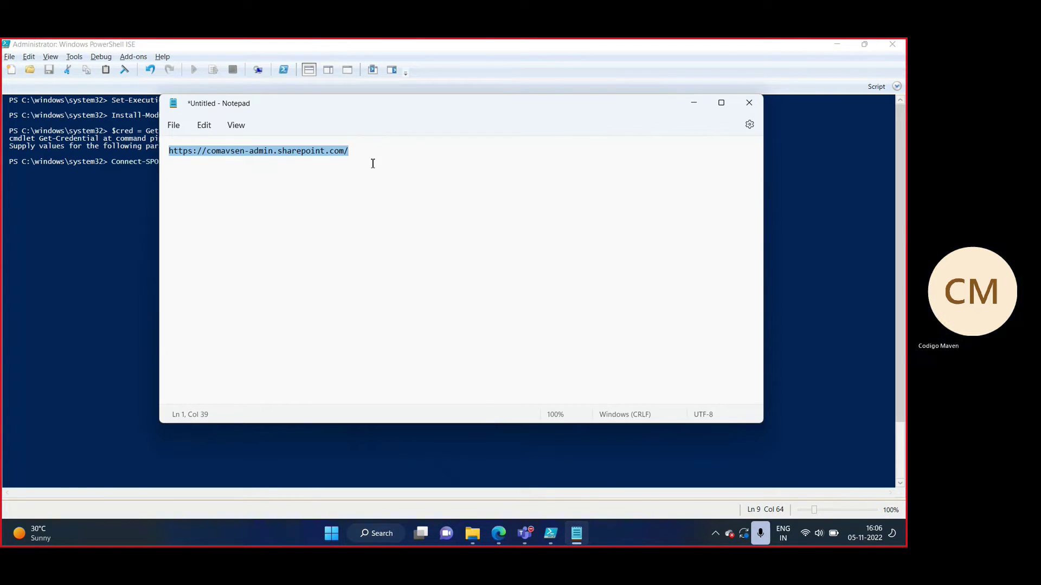
{"action": "left_click", "coordinate": [693, 103]}
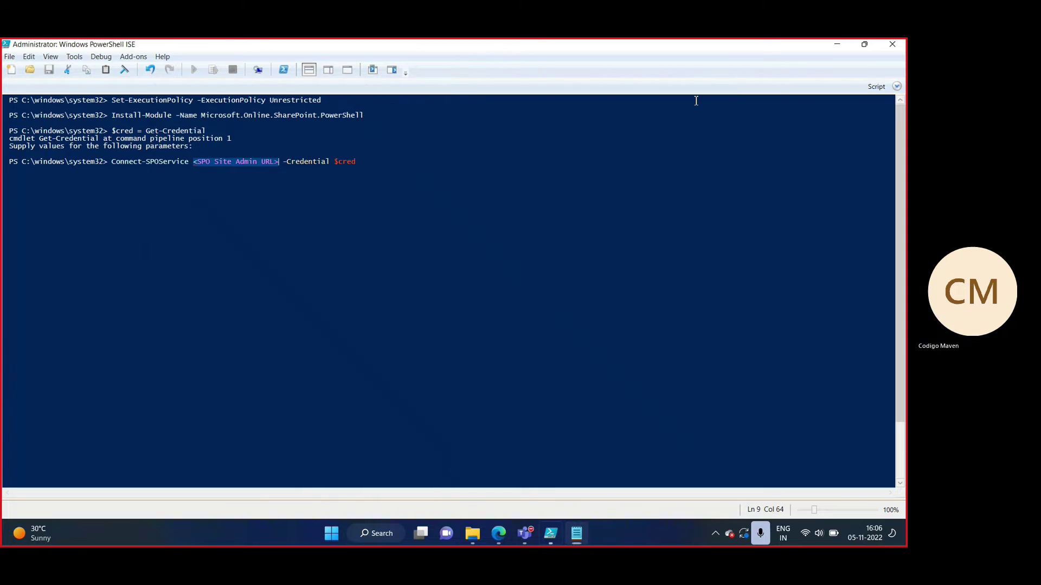
{"action": "type", "text": "https://comavsen-admin.sharepoint.com/"}
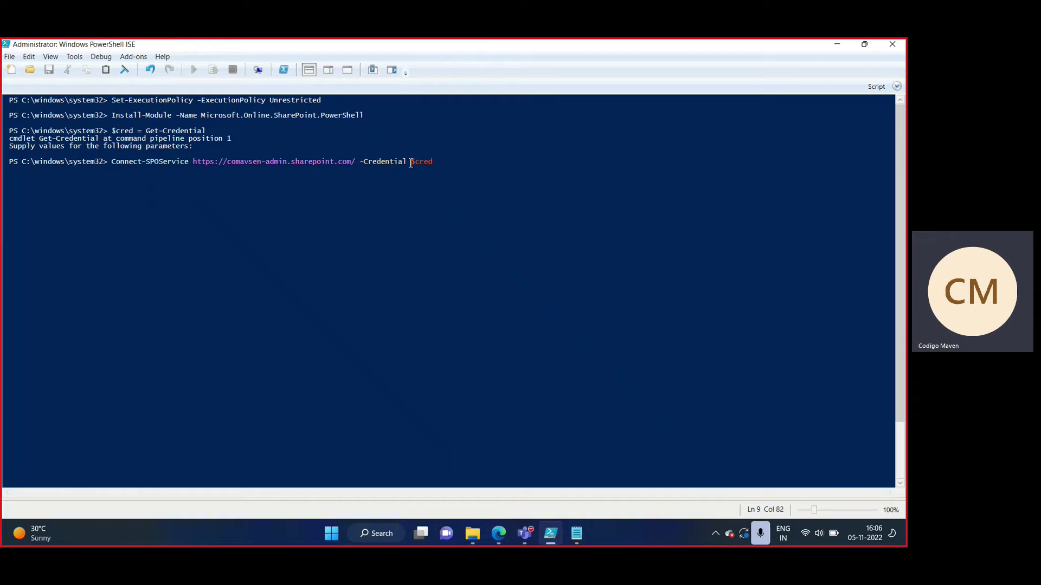
{"action": "left_click_drag", "start_coordinate": [411, 162], "coordinate": [435, 163]}
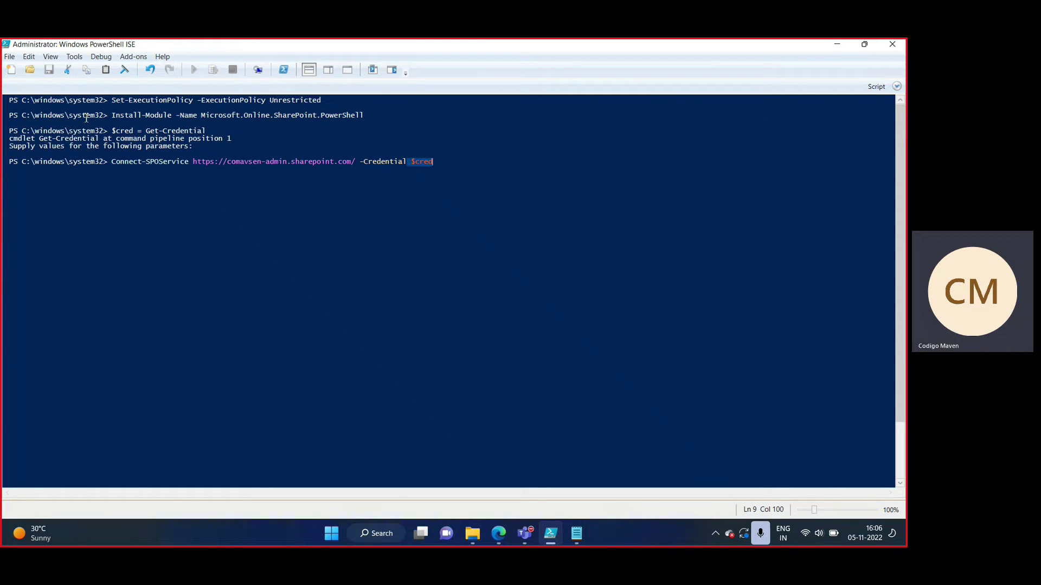
{"action": "left_click_drag", "start_coordinate": [113, 132], "coordinate": [223, 139]}
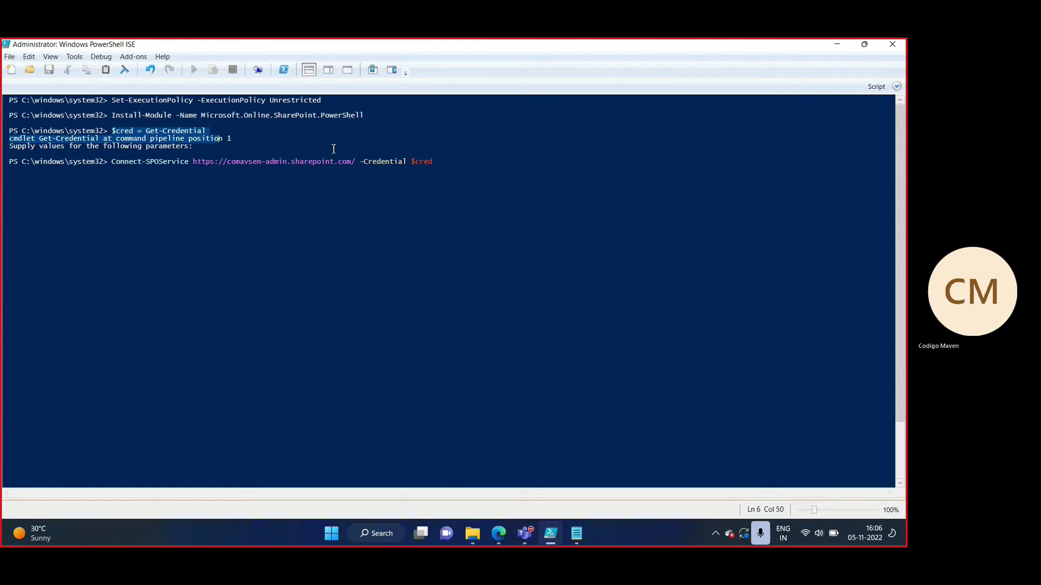
{"action": "left_click", "coordinate": [438, 163]}
{"action": "key", "text": "Return"}
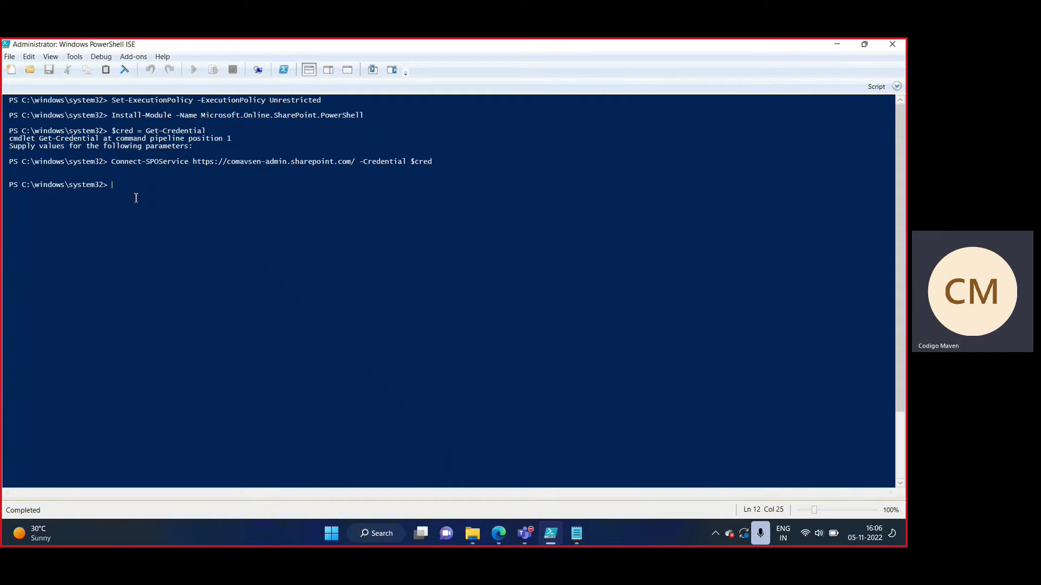
Copy the Set-SPOsite <Site URL> -DenyAddAndCustomizePages 0 command from the blog article and paste it at the PowerShell ISE prompt.
{"action": "key", "text": "alt+Tab"}
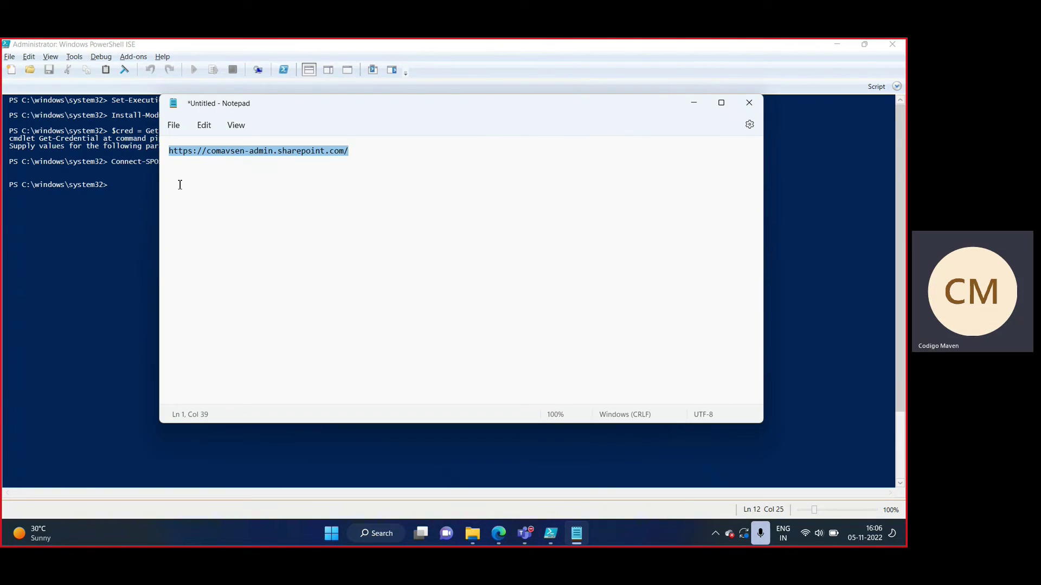
{"action": "key", "text": "alt+Tab"}
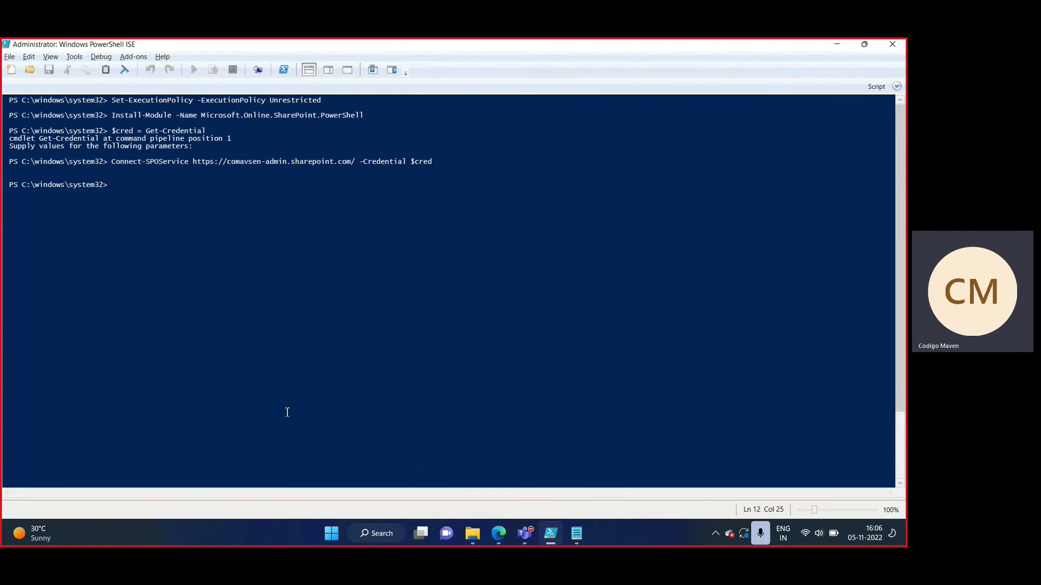
{"action": "left_click", "coordinate": [498, 534]}
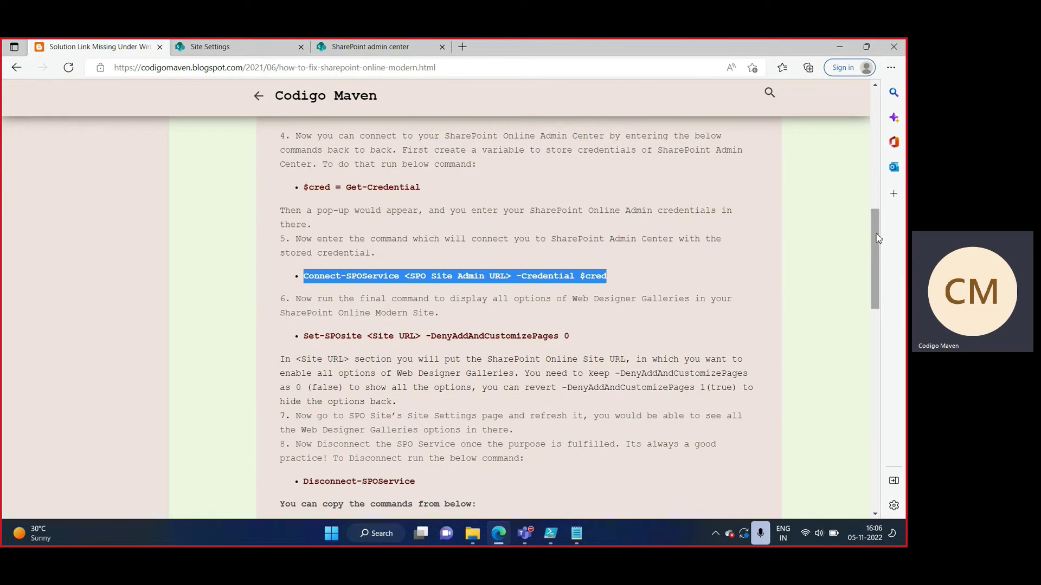
{"action": "left_click_drag", "start_coordinate": [878, 239], "coordinate": [879, 278]}
{"action": "left_click", "coordinate": [210, 47]}
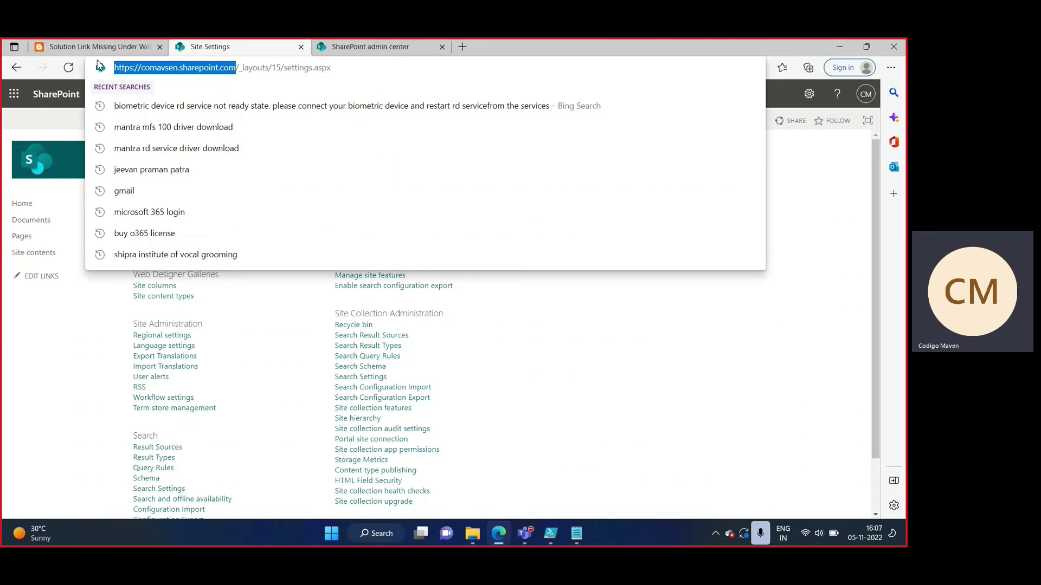
{"action": "left_click", "coordinate": [94, 47]}
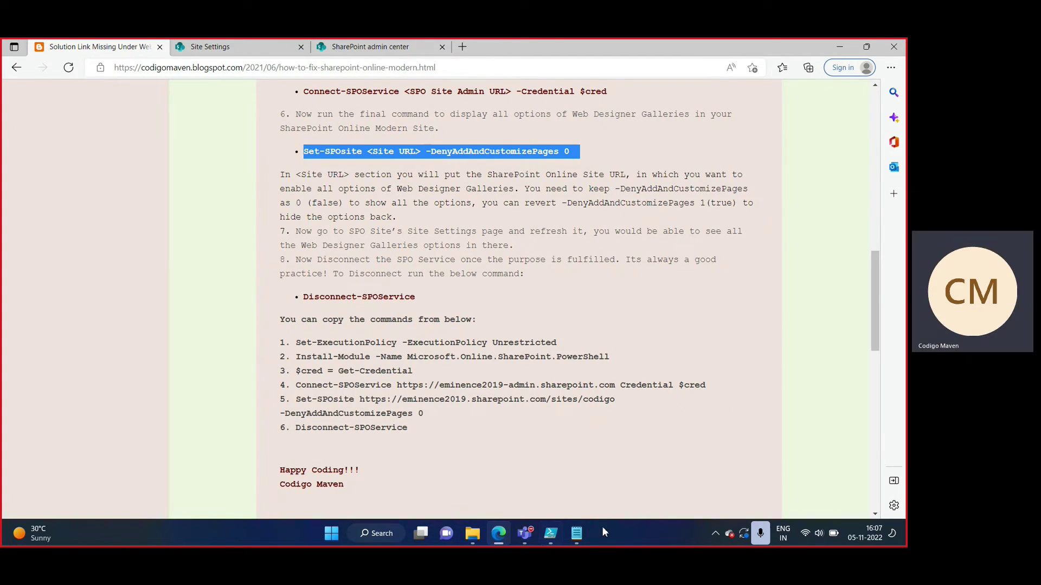
{"action": "left_click", "coordinate": [553, 538]}
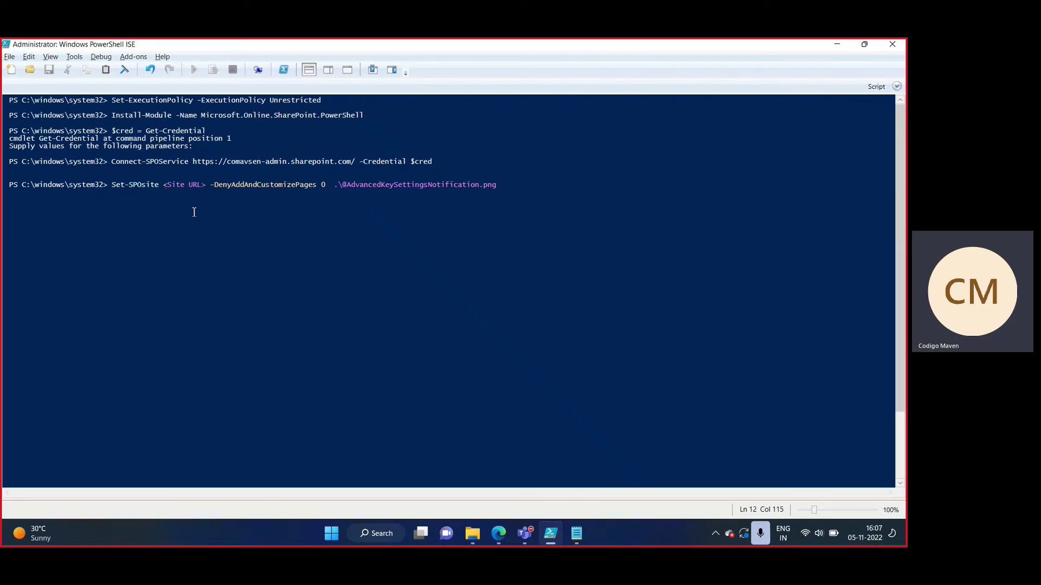
{"action": "left_click_drag", "start_coordinate": [207, 187], "coordinate": [163, 188]}
{"action": "type", "text": "https://comavsen.sharepoint.com/"}
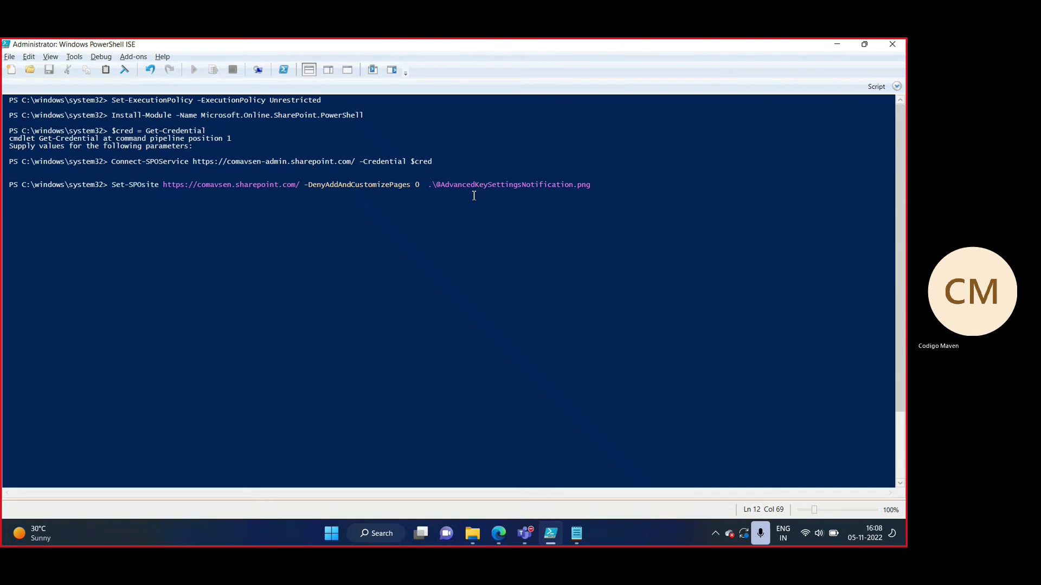
{"action": "left_click_drag", "start_coordinate": [432, 187], "coordinate": [606, 184]}
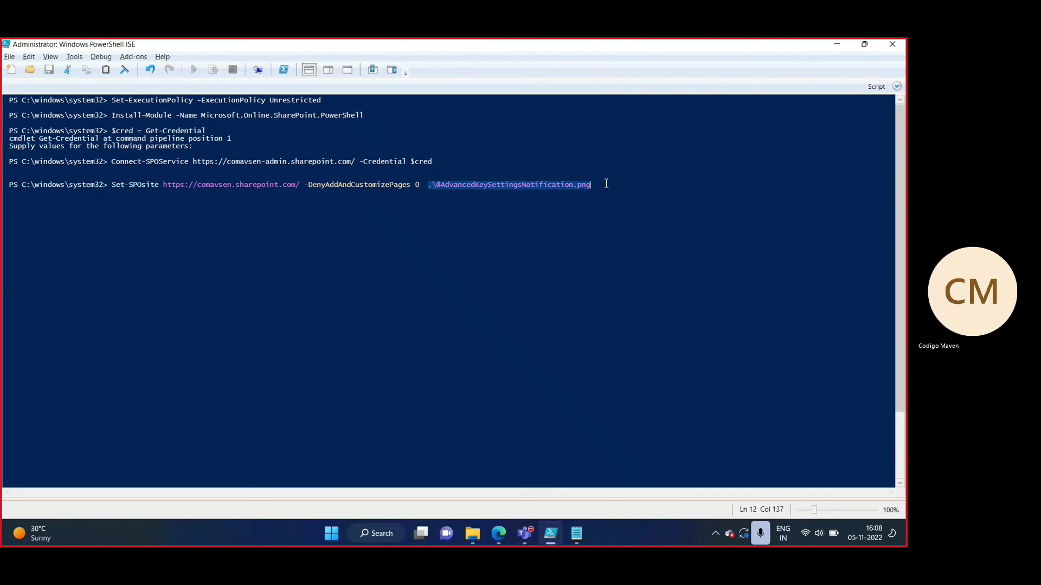
{"action": "key", "text": "BackSpace"}
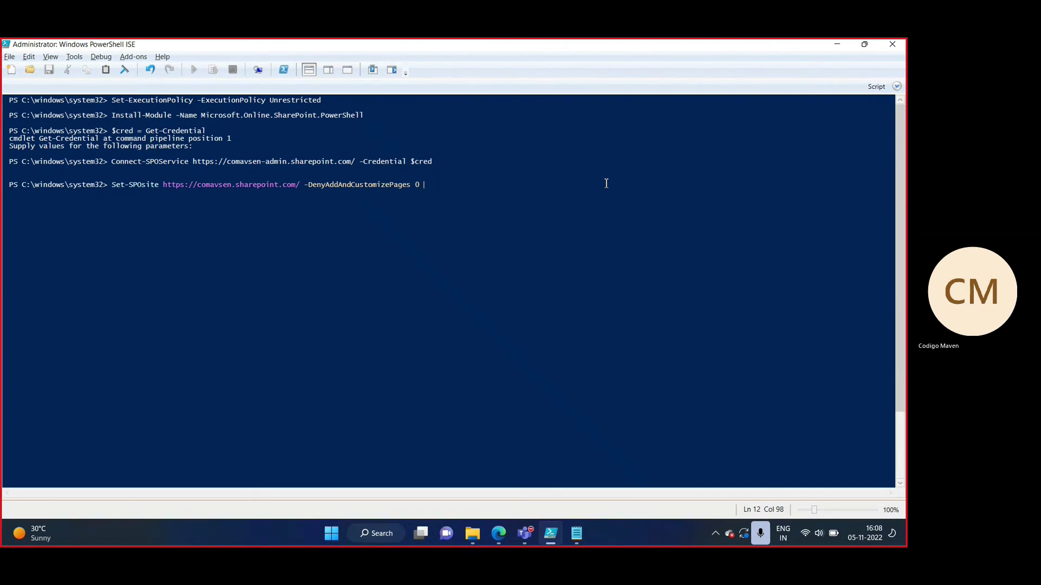
{"action": "key", "text": "Return"}
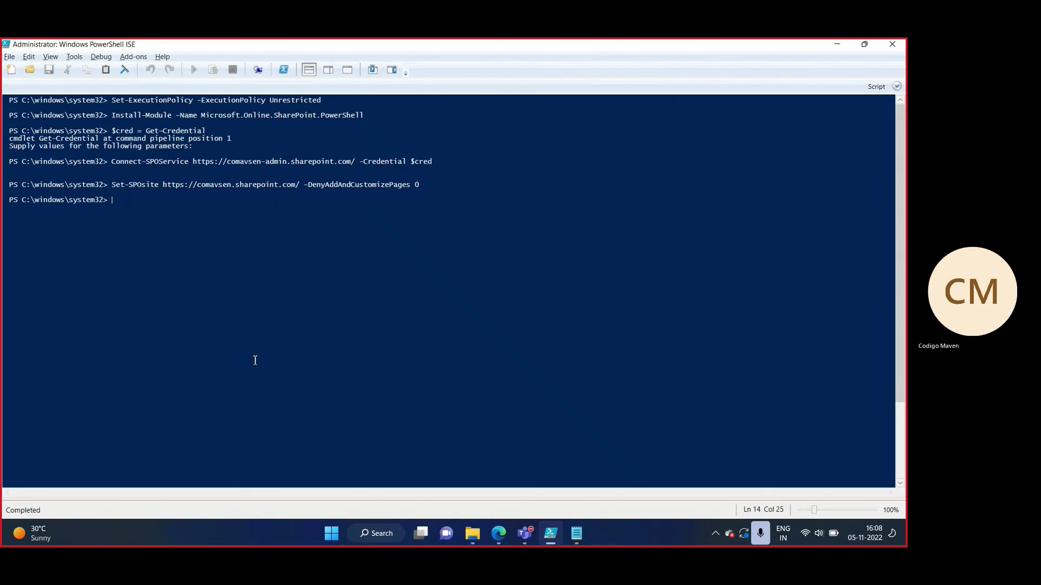
Switch to the SharePoint Site Settings page in the browser, review the Web Designer Galleries links and reload the page.
{"action": "left_click", "coordinate": [500, 541]}
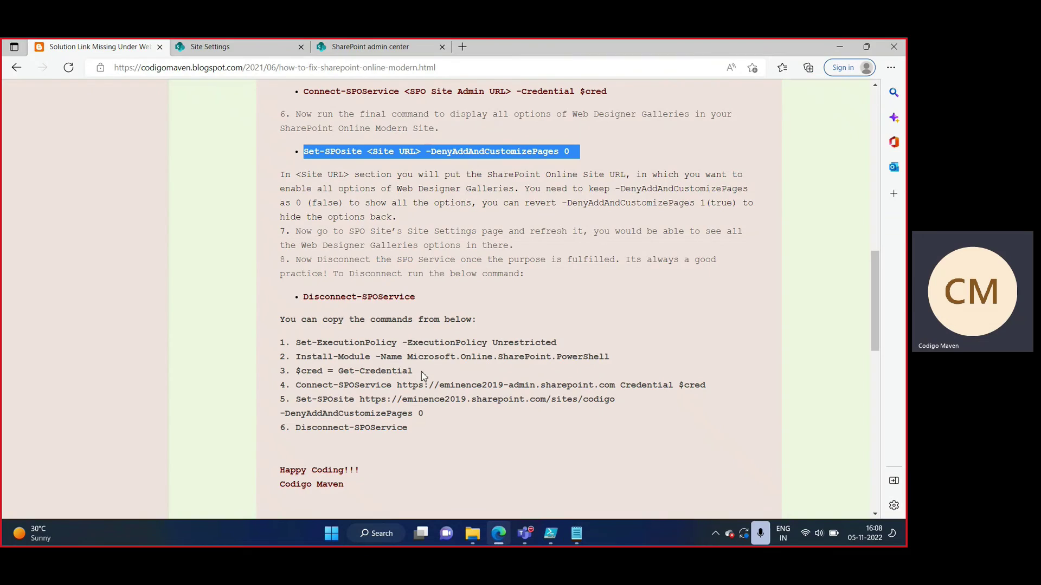
{"action": "left_click", "coordinate": [272, 46]}
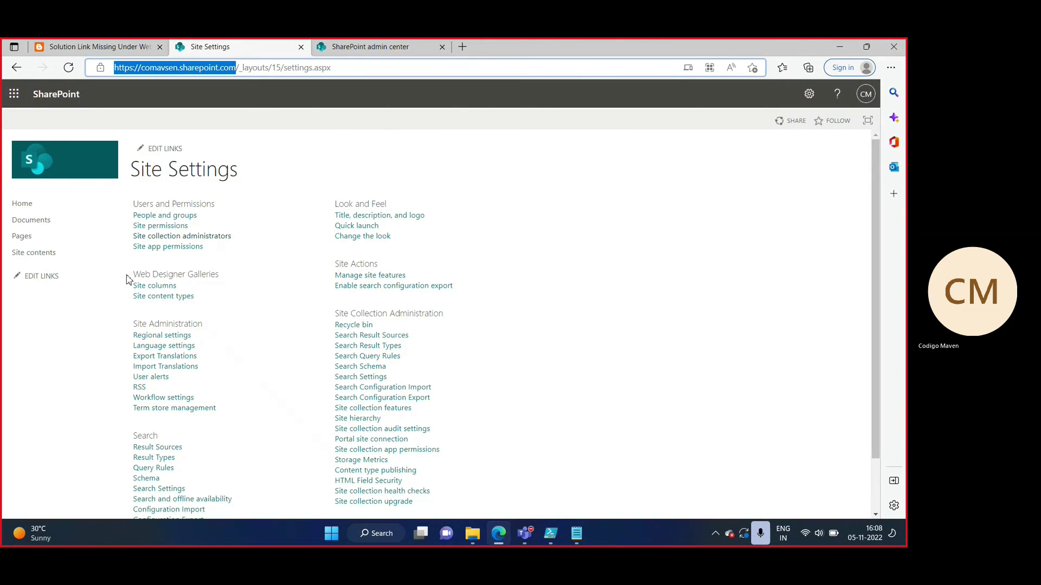
{"action": "left_click_drag", "start_coordinate": [134, 274], "coordinate": [201, 303]}
{"action": "left_click", "coordinate": [201, 303]}
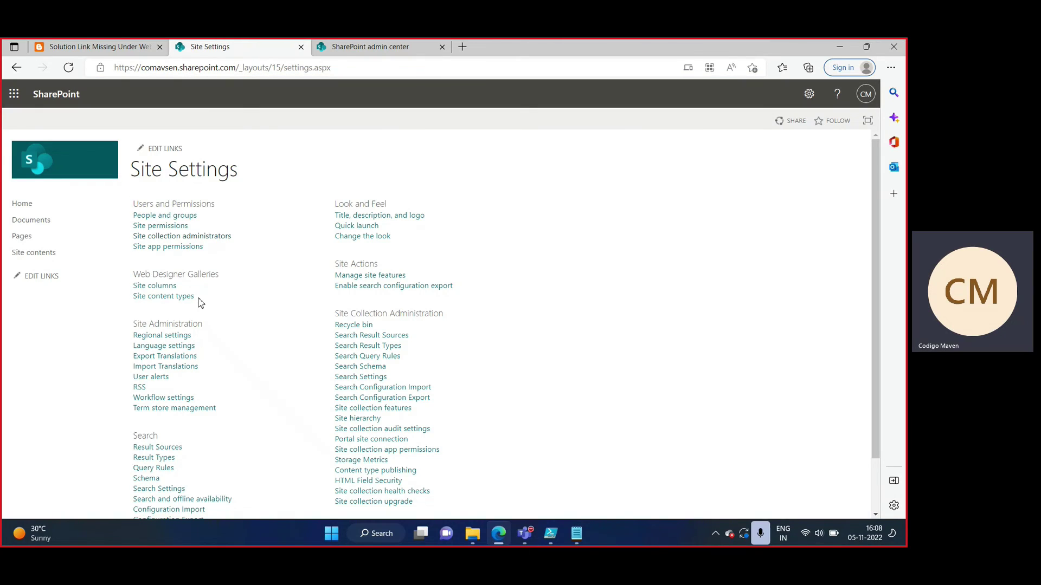
{"action": "left_click_drag", "start_coordinate": [135, 277], "coordinate": [184, 289]}
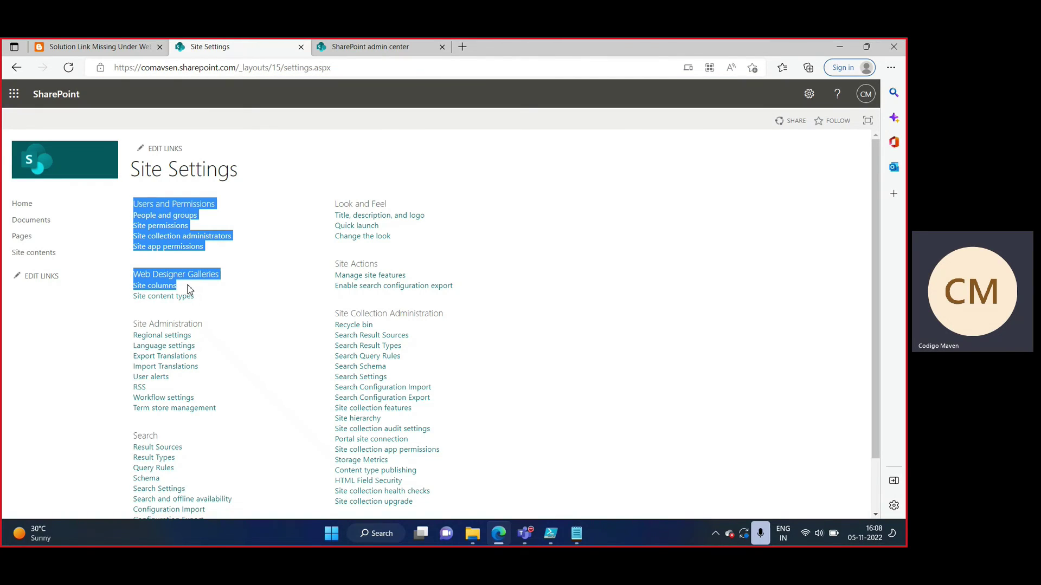
{"action": "left_click", "coordinate": [185, 290]}
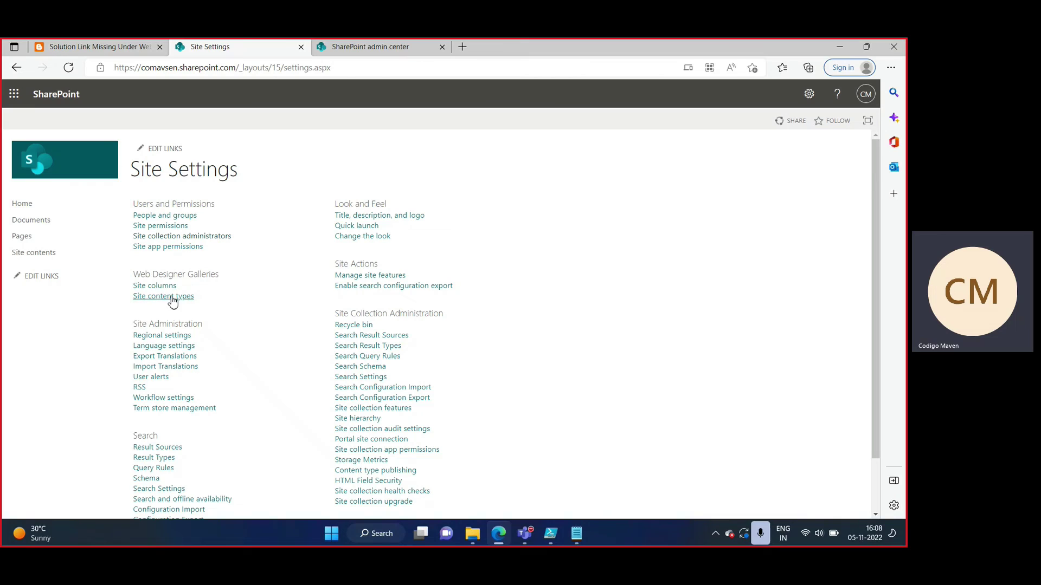
{"action": "left_click", "coordinate": [74, 72]}
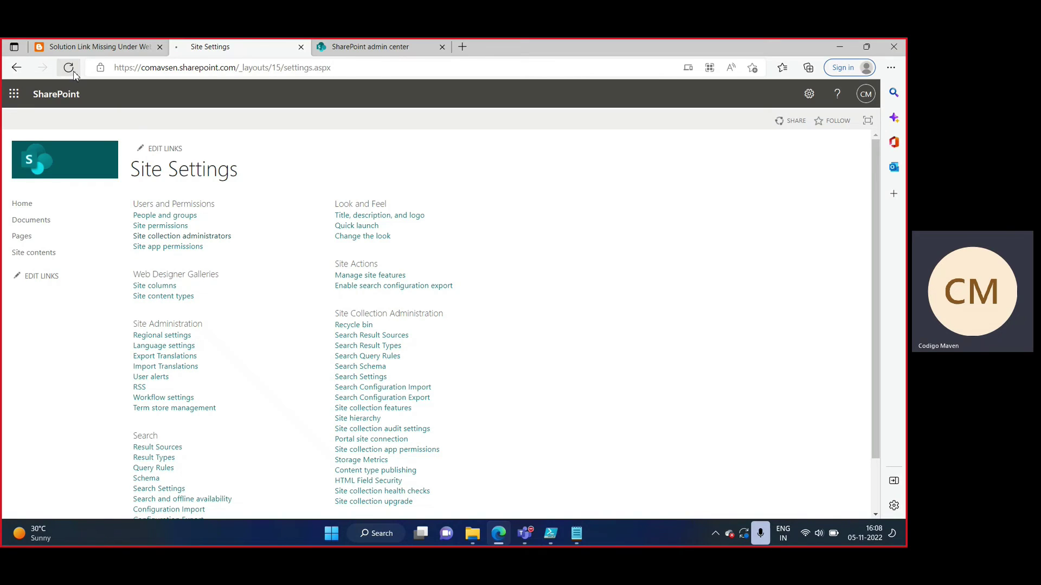